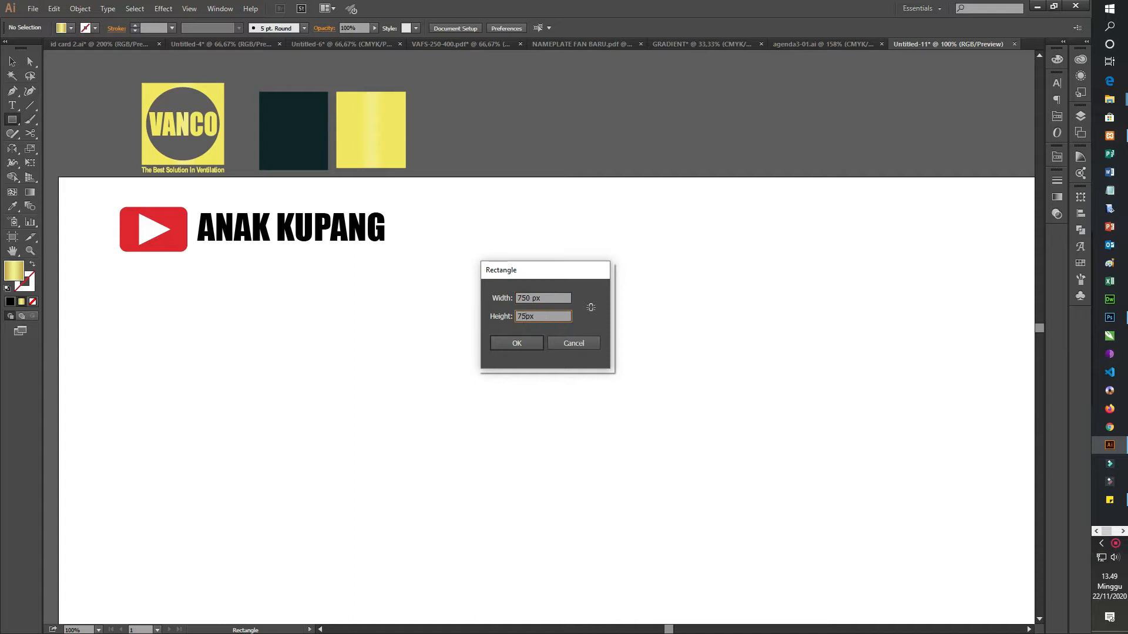
Step: Create a 750 px by 750 px square and change its fill to pure black
key(Return)
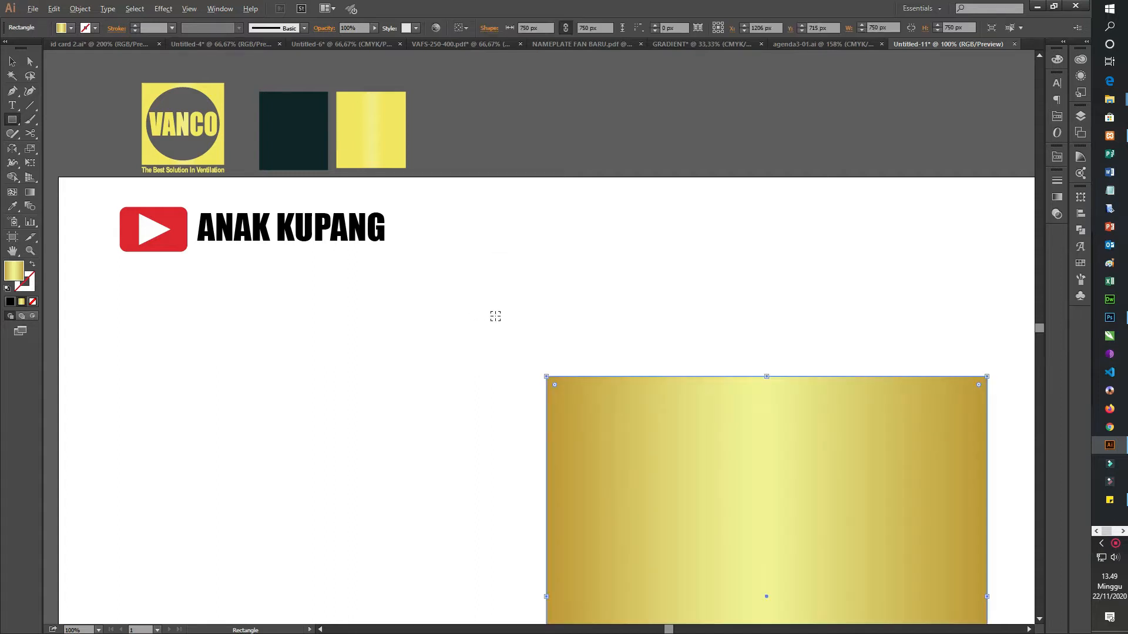
alt+scroll(495, 316, down, 1)
click(70, 28)
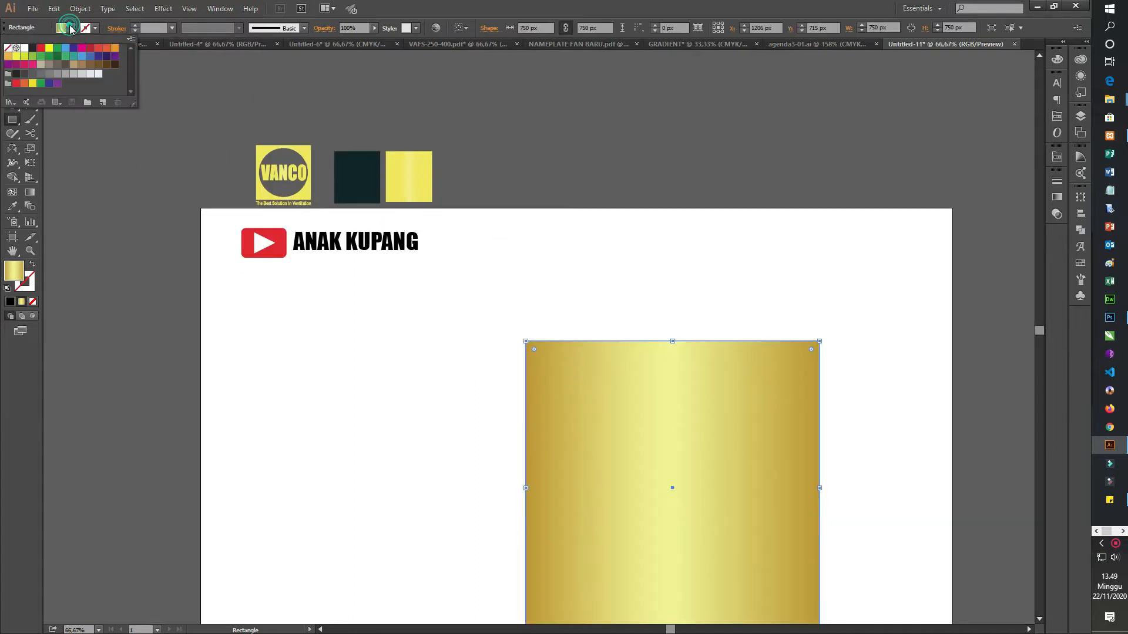
click(33, 49)
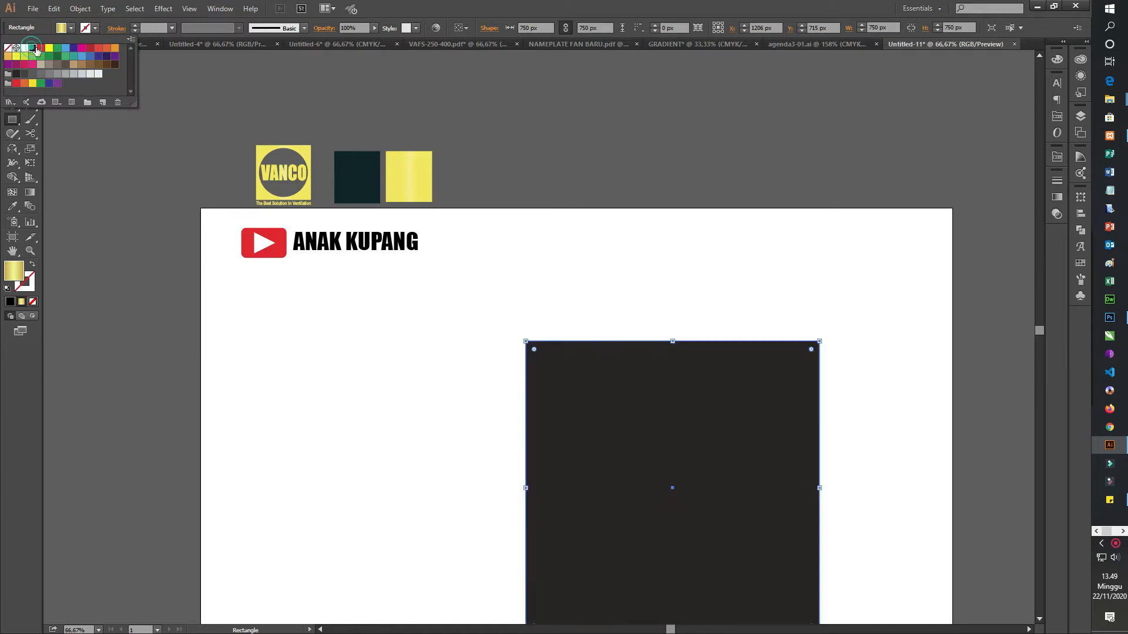
double_click(14, 271)
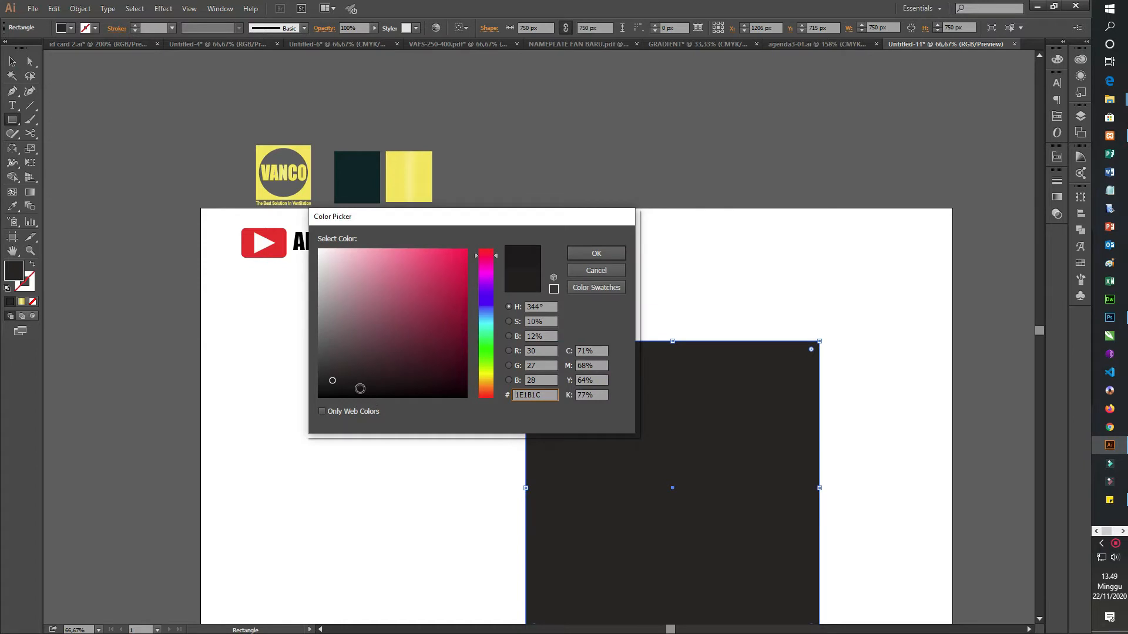
drag(360, 388, 355, 405)
click(612, 251)
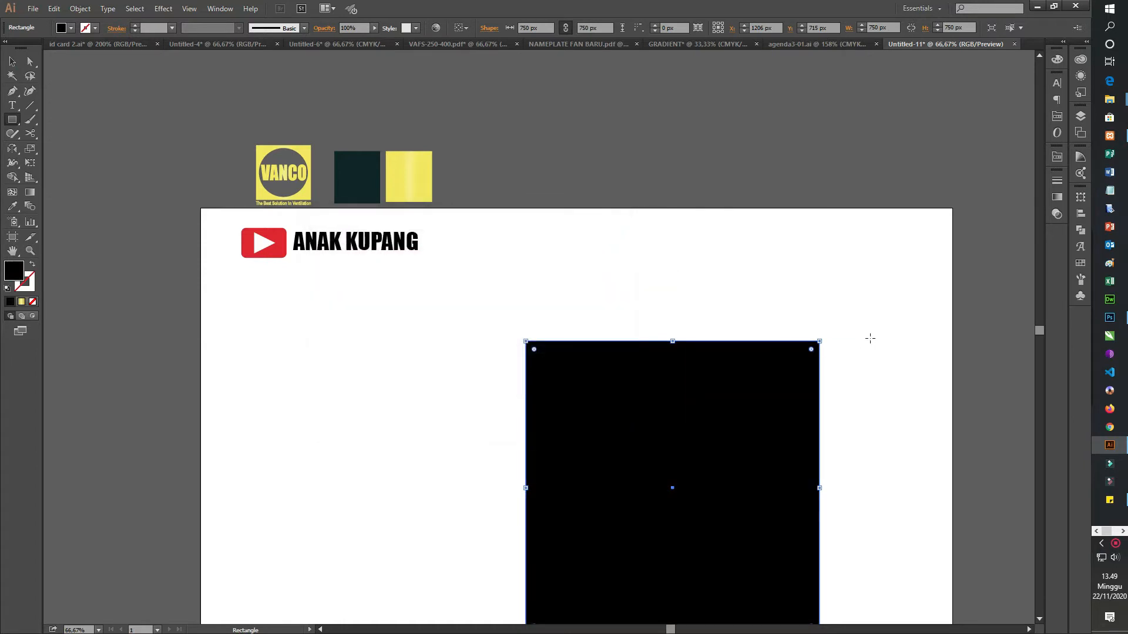
Step: Move the black square fully onto the artboard, near its middle
click(12, 61)
scroll(786, 402, down, 5)
click(900, 347)
drag(688, 421, 613, 369)
click(826, 328)
click(635, 335)
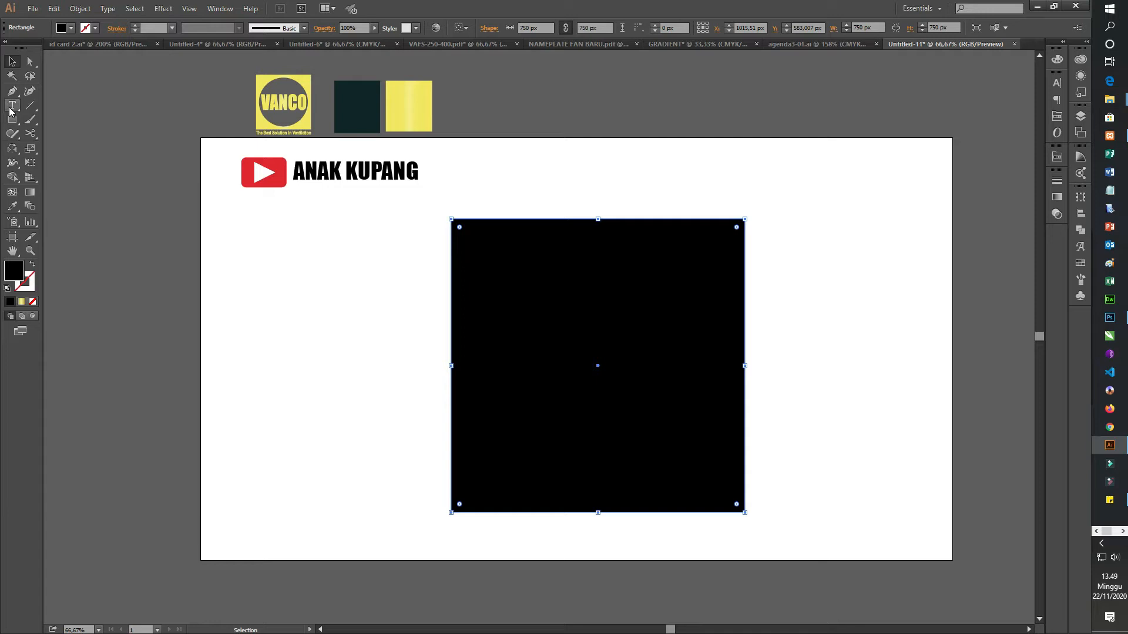
Step: Create a circle with the Ellipse tool, 600 px wide and 600 px high
click(12, 119)
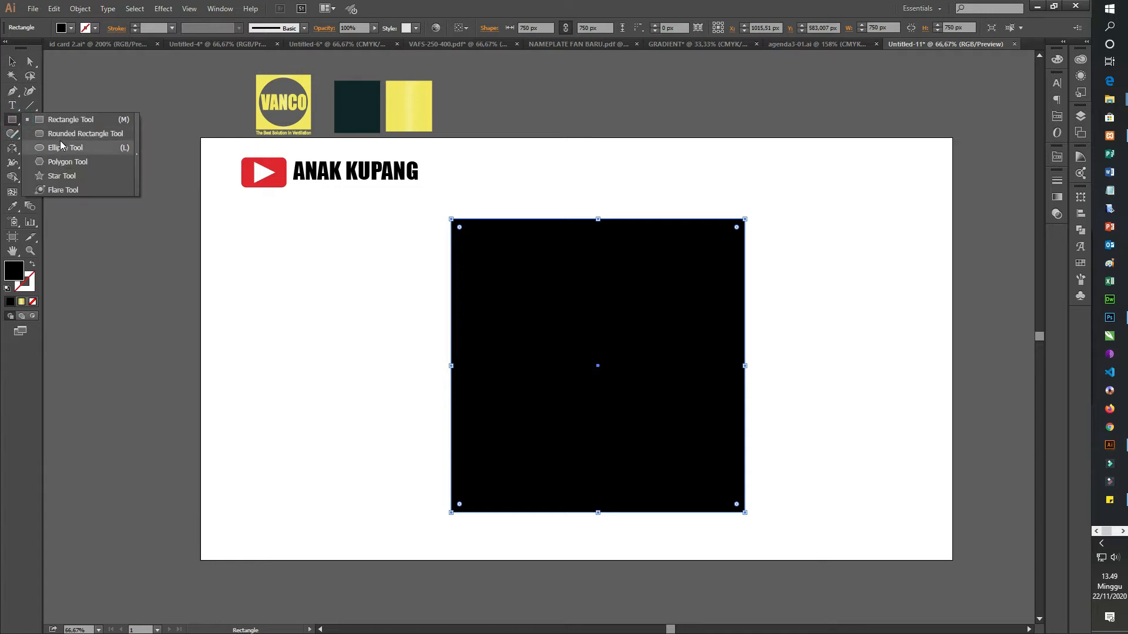
click(61, 147)
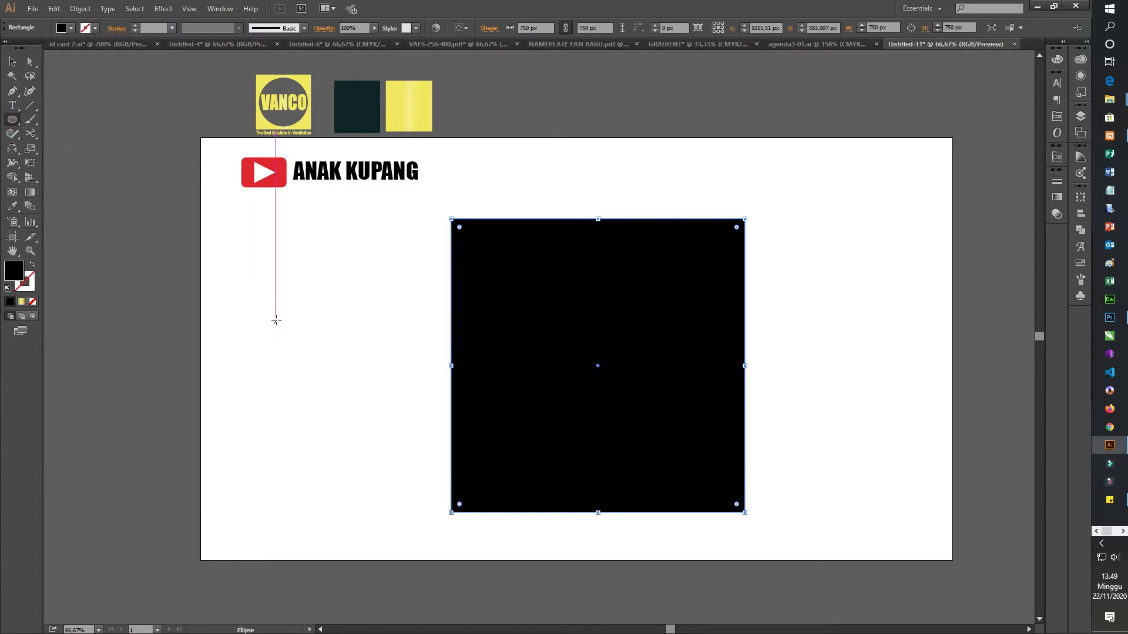
click(311, 345)
text(600 px)
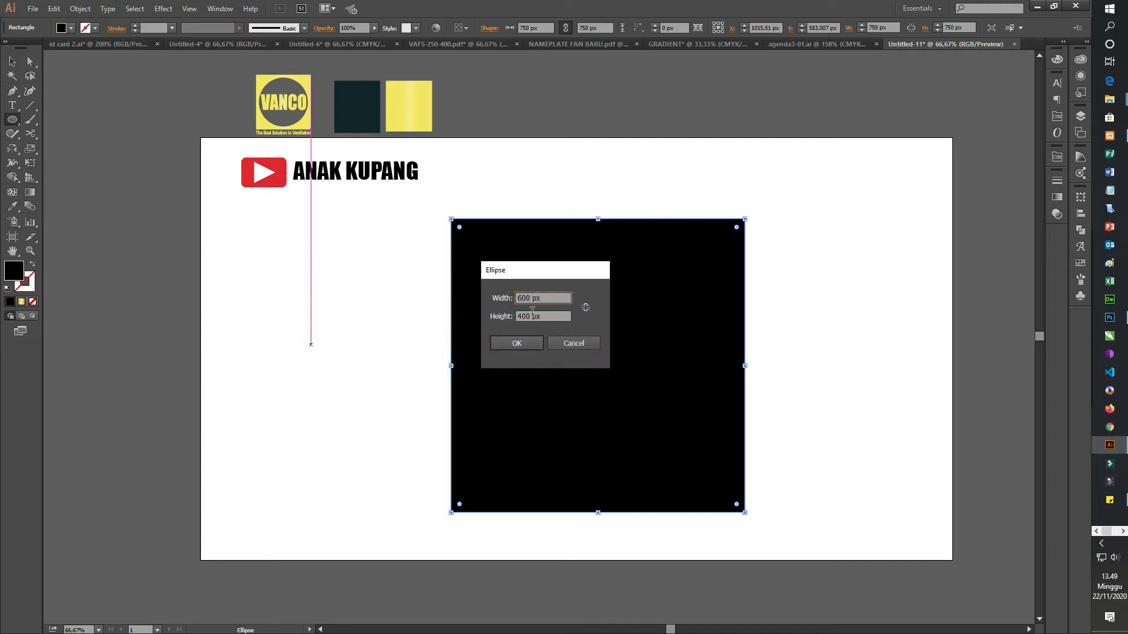
key(Tab)
click(517, 343)
Step: Change the circle's fill to white
click(70, 27)
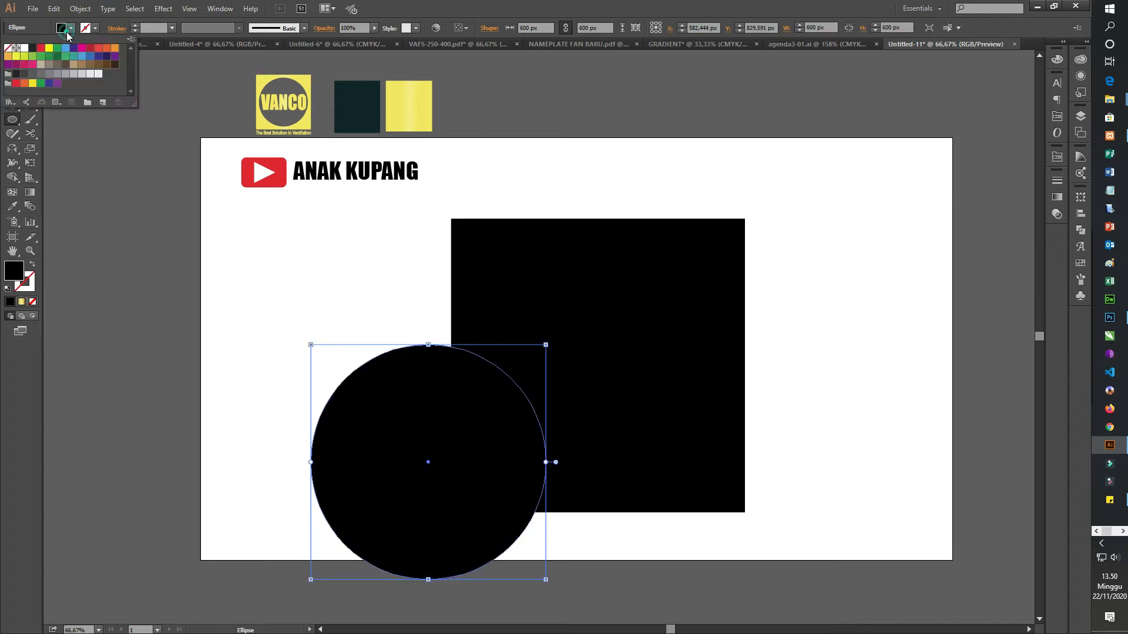
click(24, 48)
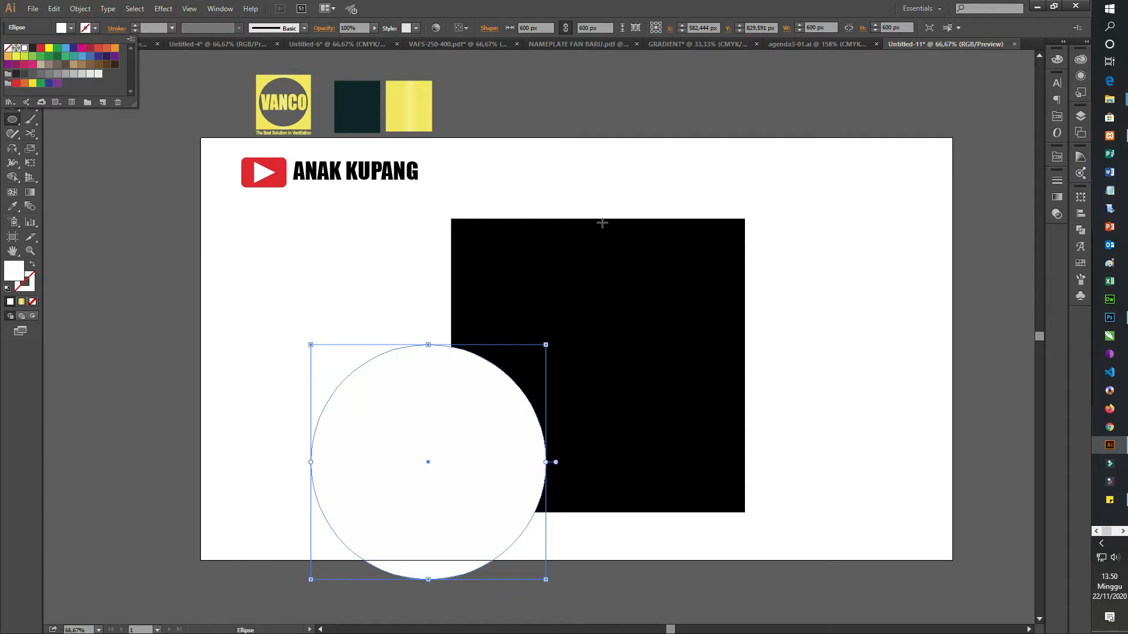
click(658, 16)
Step: Align the white circle and the black square on their horizontal and vertical centers
click(17, 58)
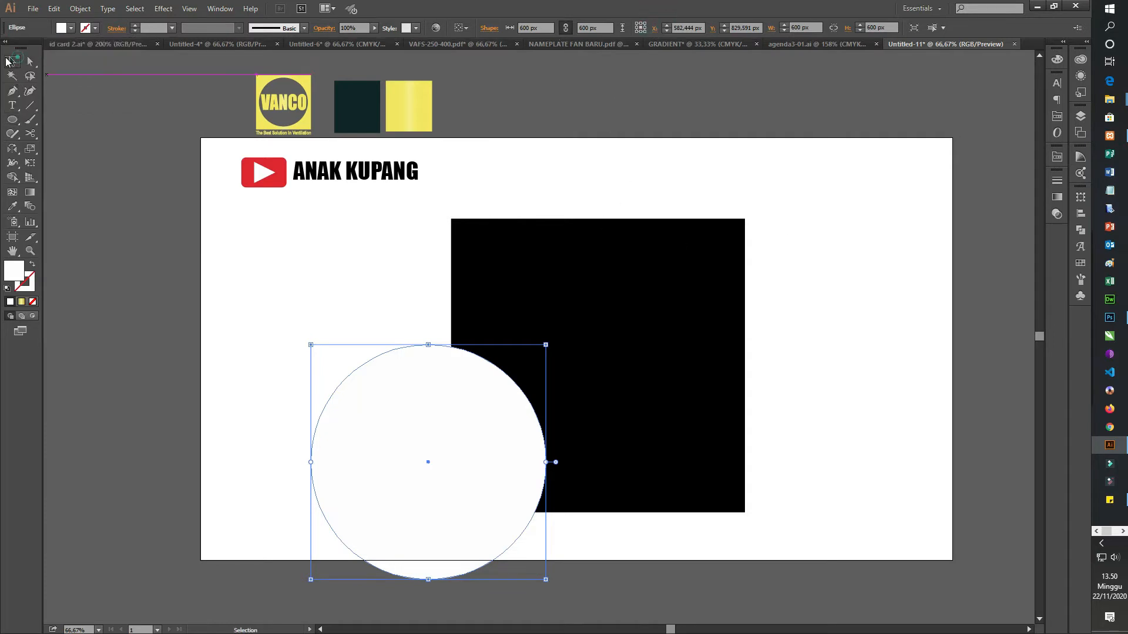
drag(808, 343, 463, 428)
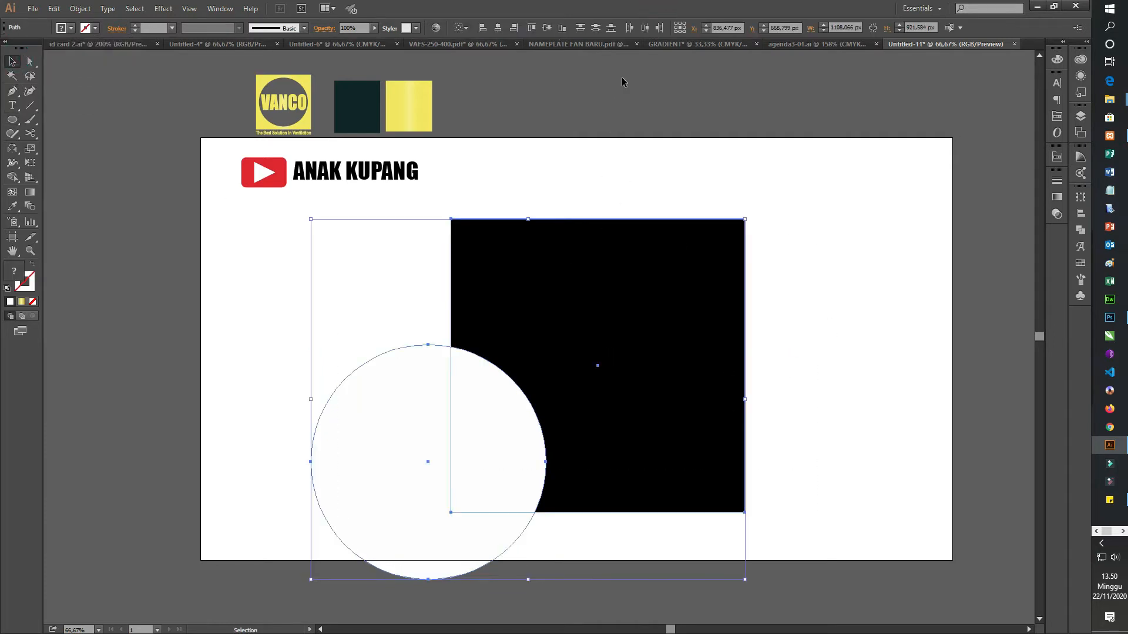
click(501, 27)
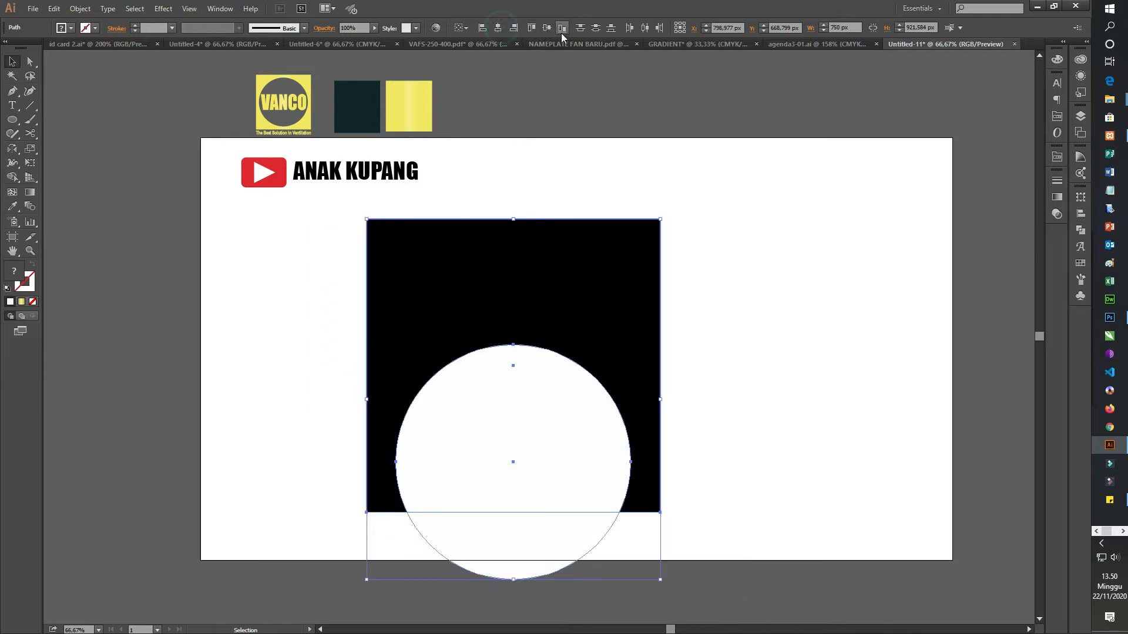
click(547, 28)
click(795, 354)
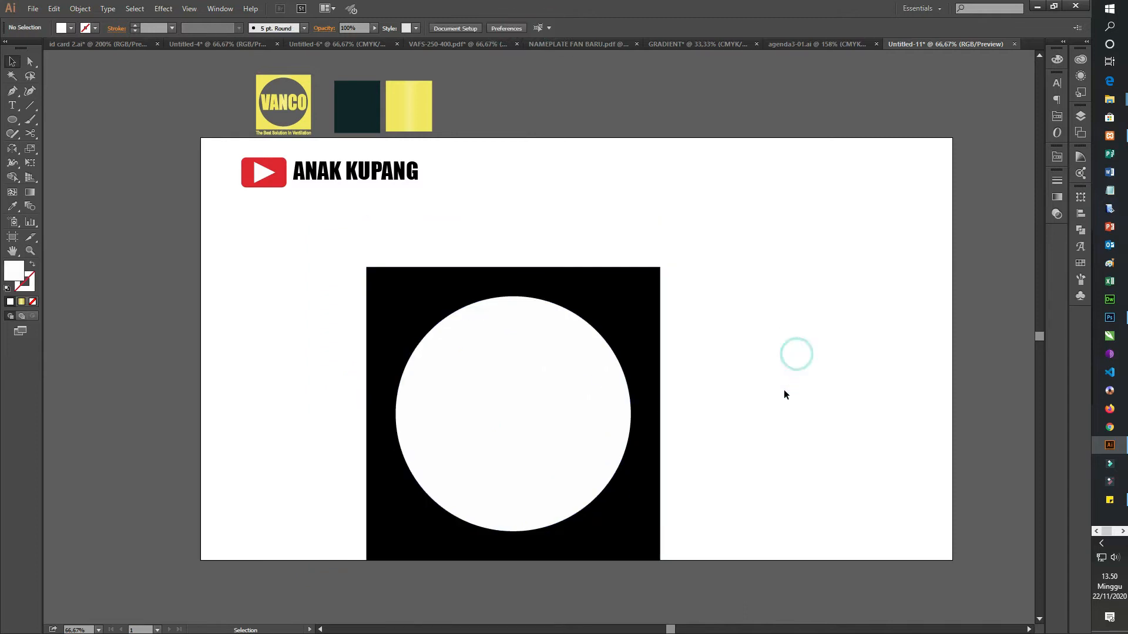
Step: Move the square and circle together to the middle of the artboard
scroll(486, 464, down, 1)
drag(616, 187, 493, 496)
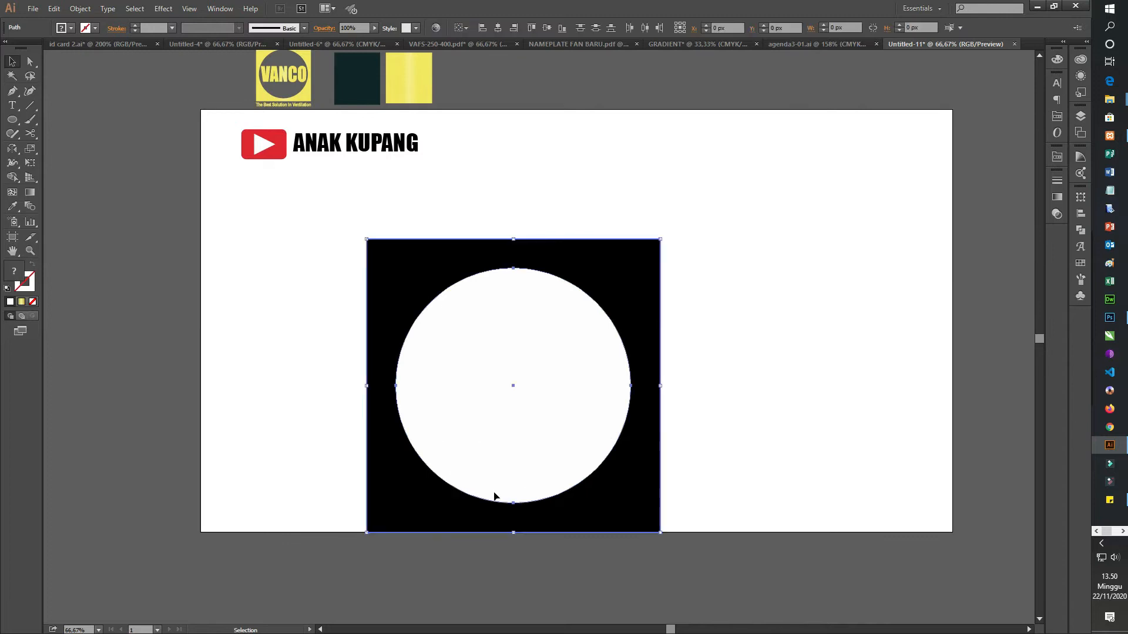
drag(629, 478, 699, 412)
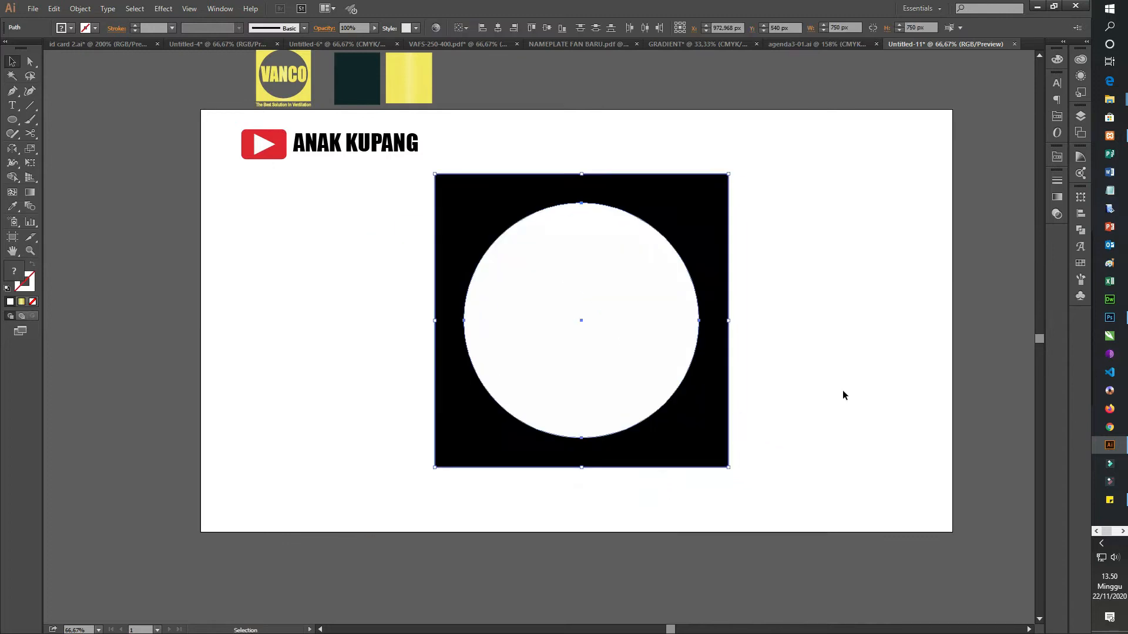
click(845, 389)
Step: Resize the white circle to 650 px wide and 650 px high
click(621, 283)
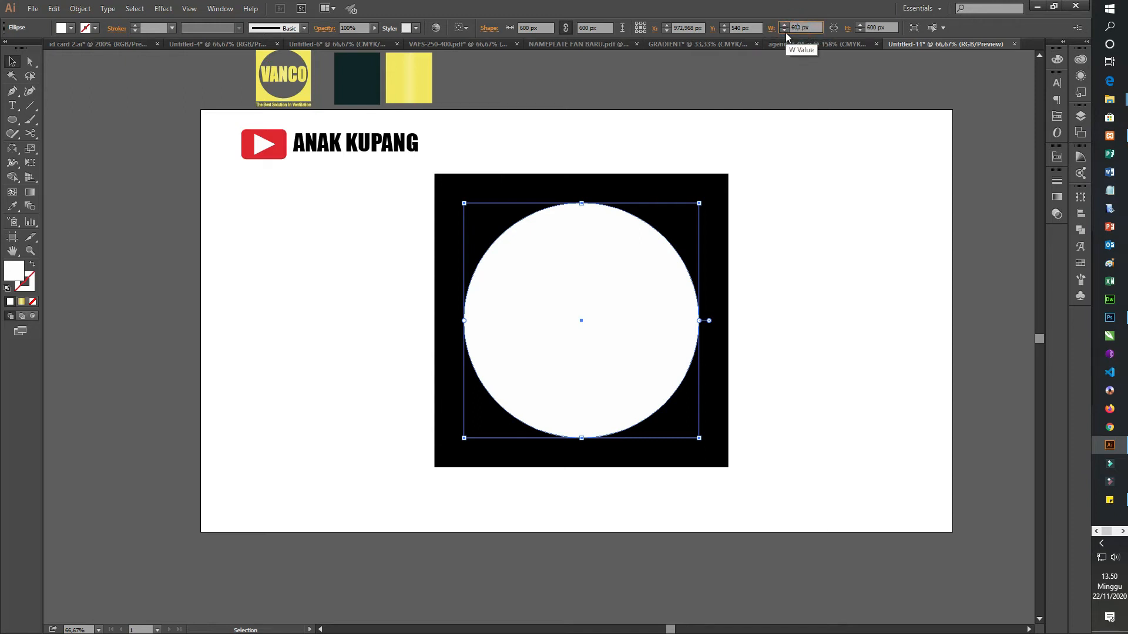
text(5)
click(872, 27)
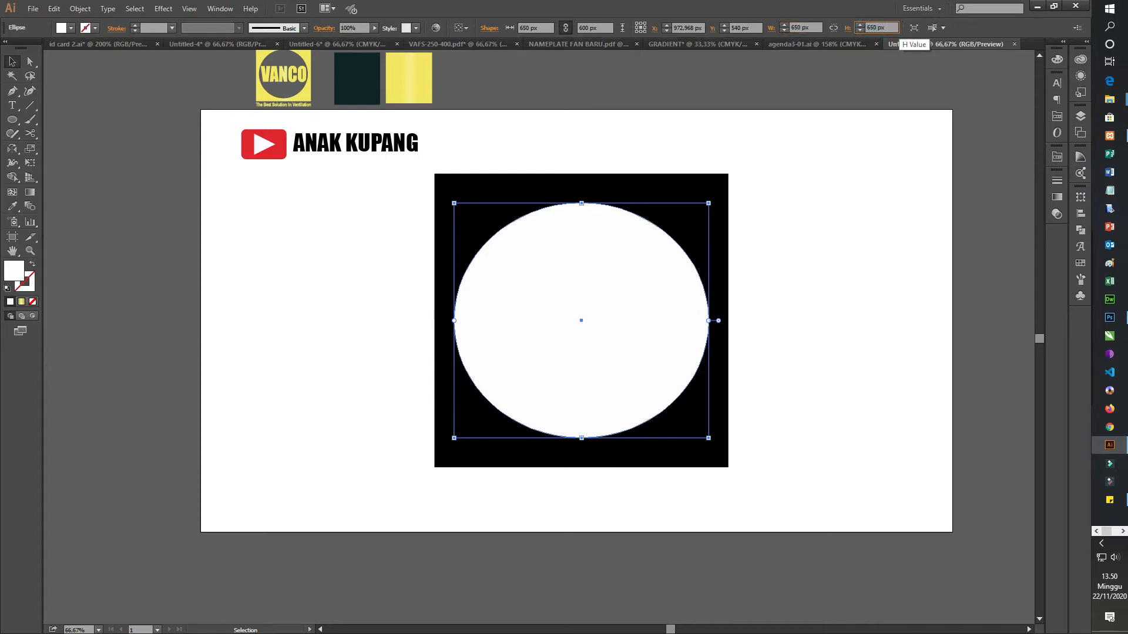
key(Return)
click(848, 327)
Step: Apply the Pathfinder Trim operation to the square and circle, and ungroup the resulting shapes
drag(806, 307, 563, 374)
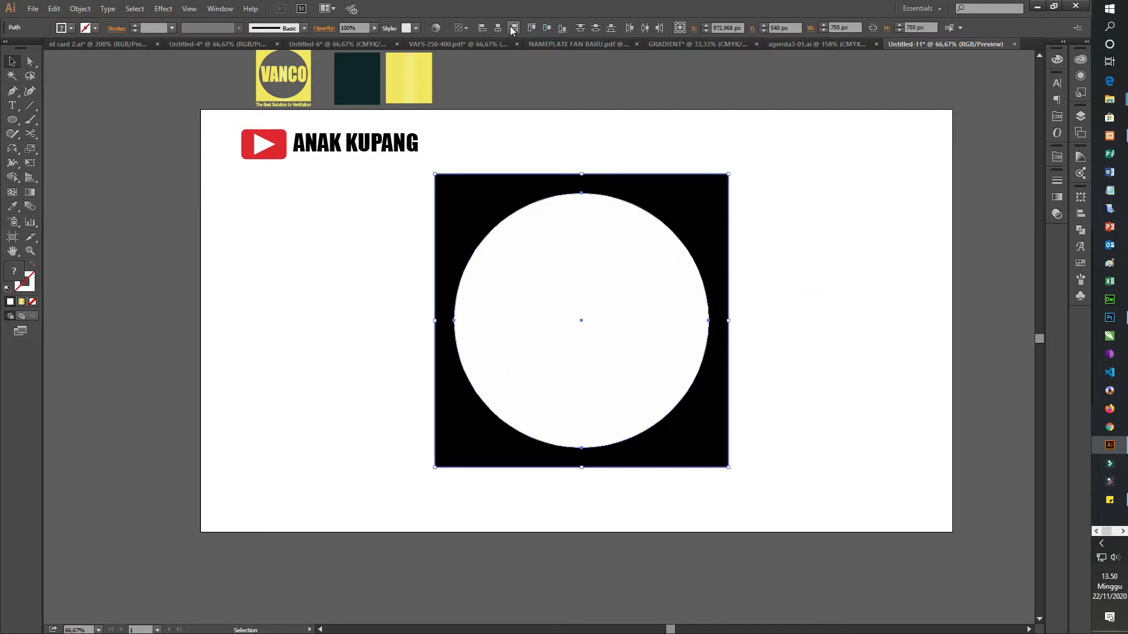
click(889, 317)
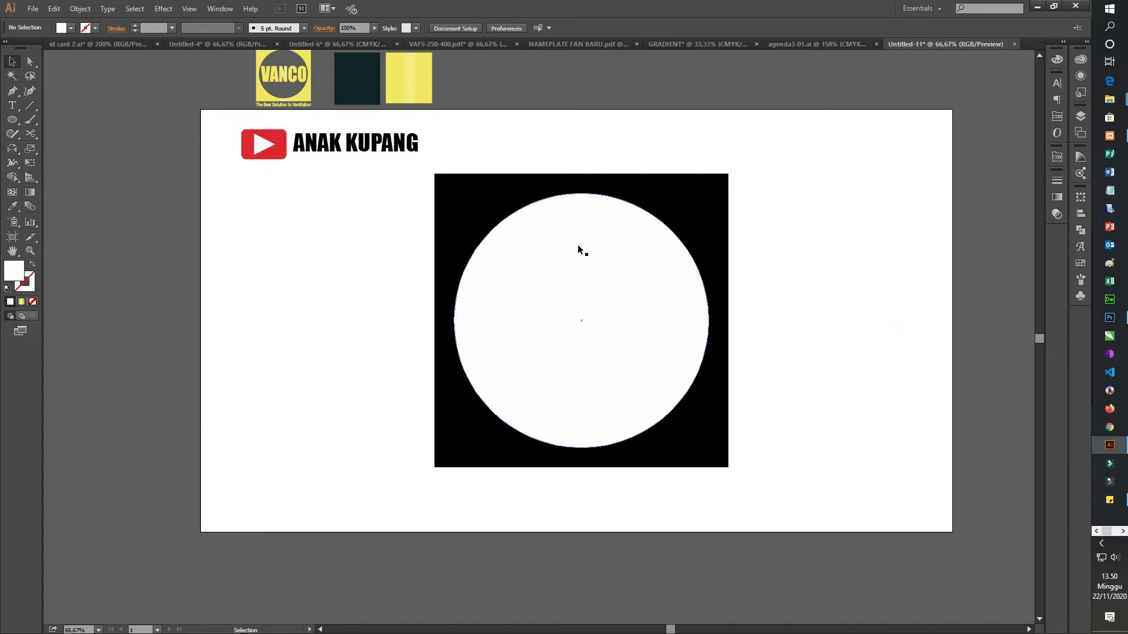
click(644, 404)
click(1081, 229)
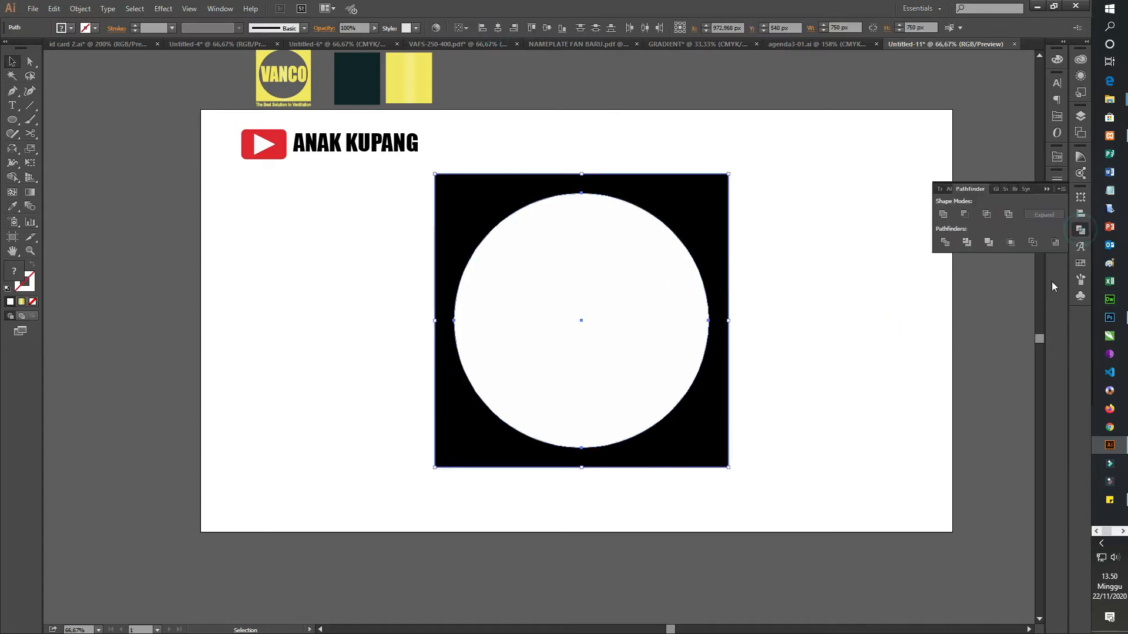
click(966, 242)
right_click(699, 242)
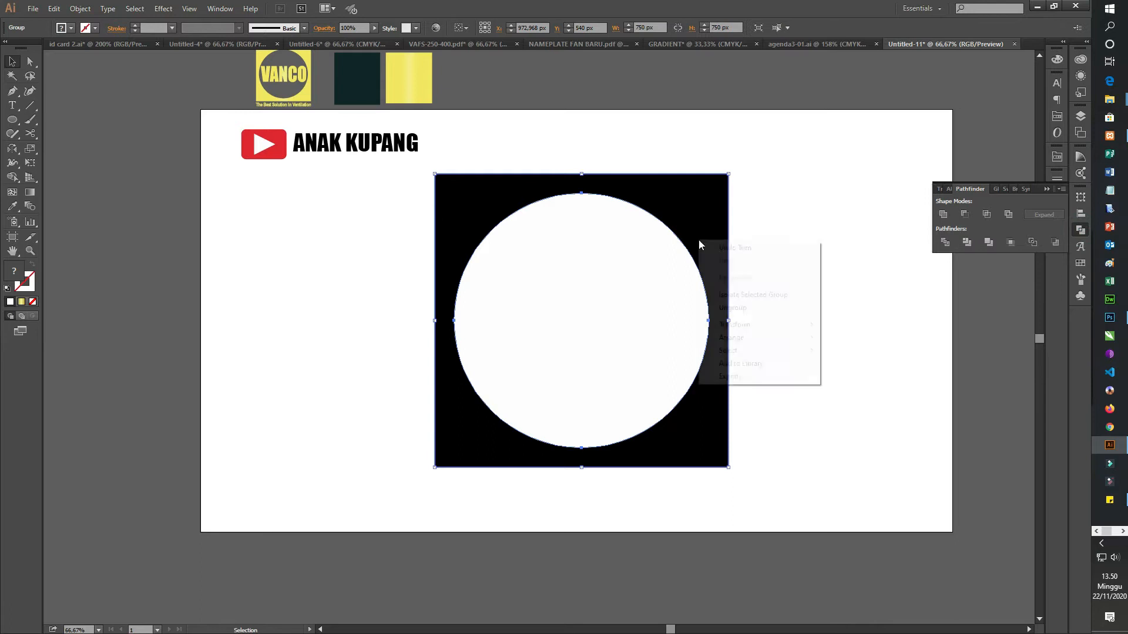
click(739, 307)
click(922, 302)
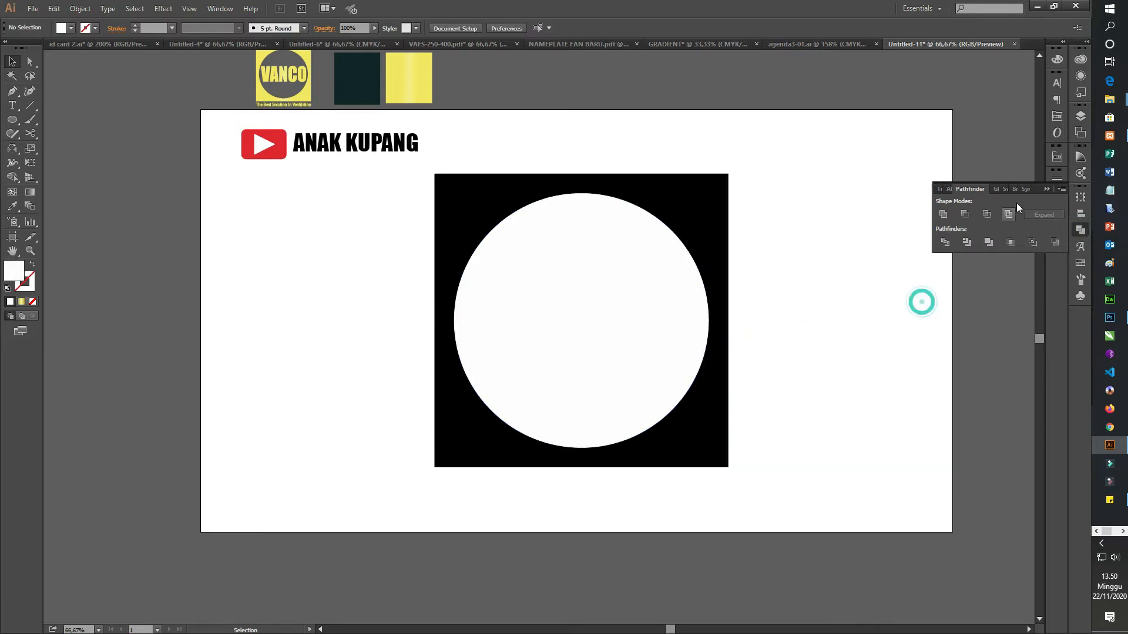
click(1047, 189)
Step: Delete the white circle from inside the black square
scroll(642, 296, up, 1)
click(614, 320)
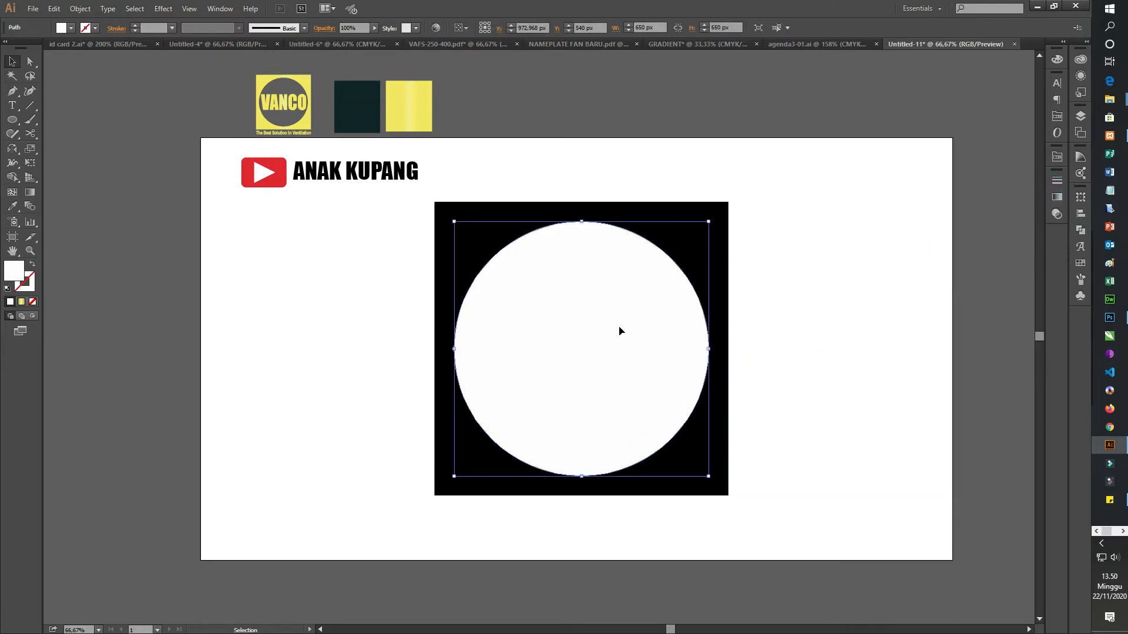
key(Delete)
Step: Try moving the black cut-out frame toward the artboard's upper right, and undo the move
drag(717, 269, 854, 205)
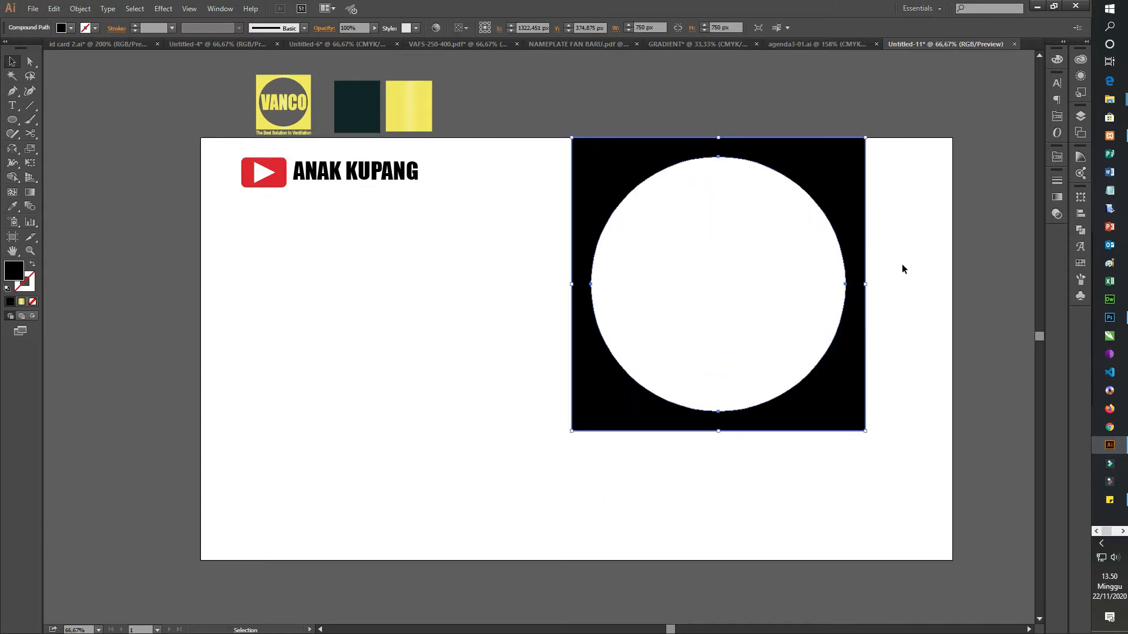
key(ctrl+z)
click(847, 336)
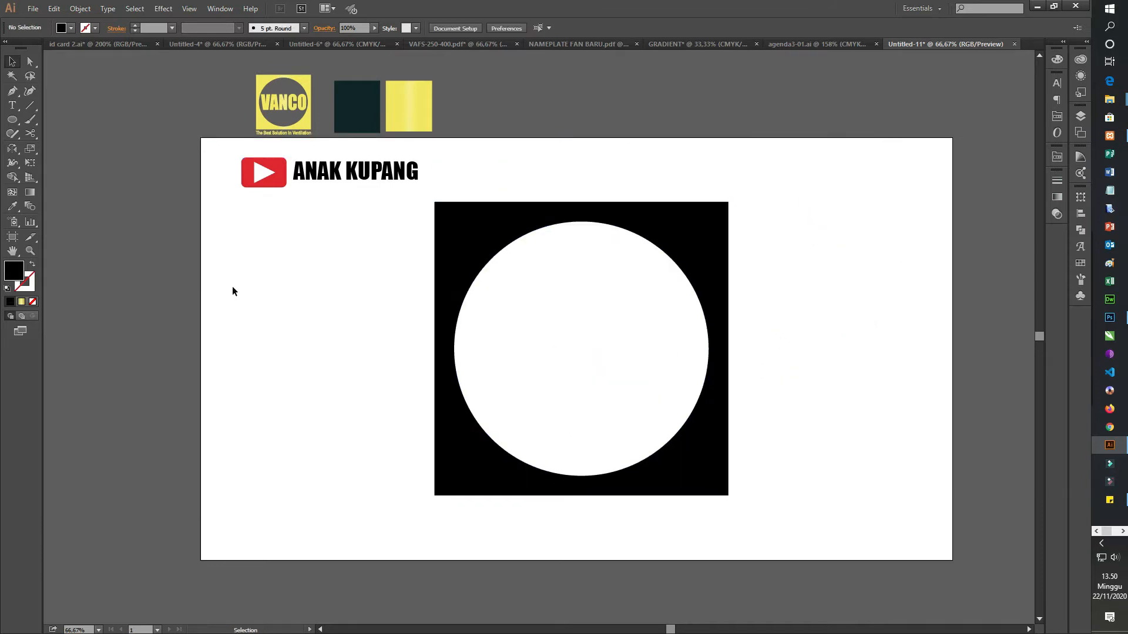
Step: Add the text VANCO at 100 pt in the empty area beside the black frame
click(12, 105)
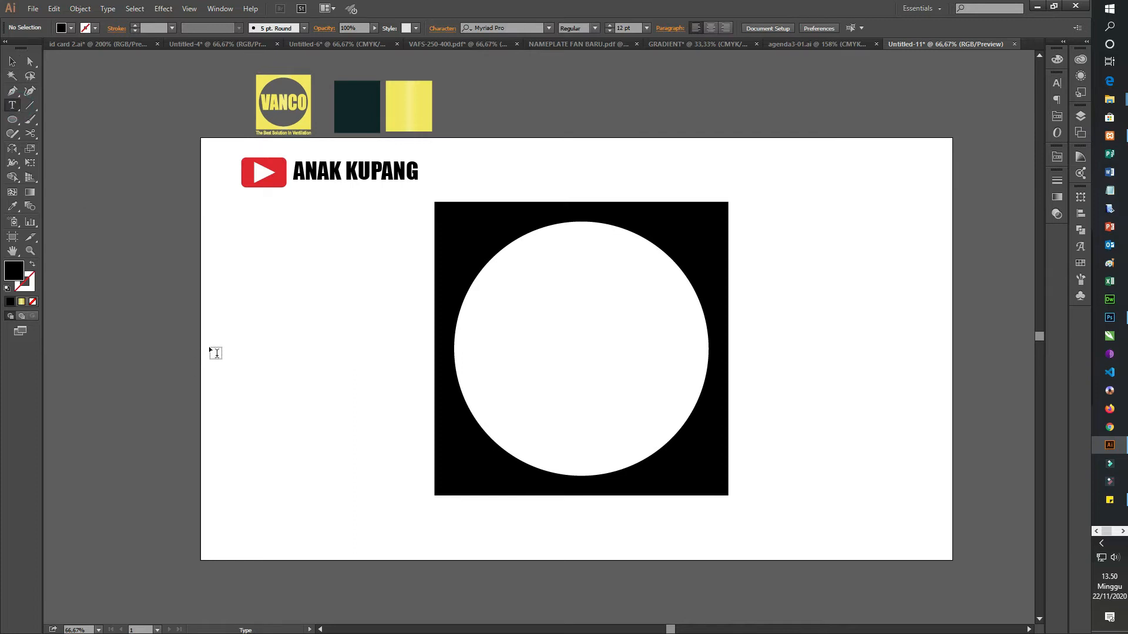
click(246, 400)
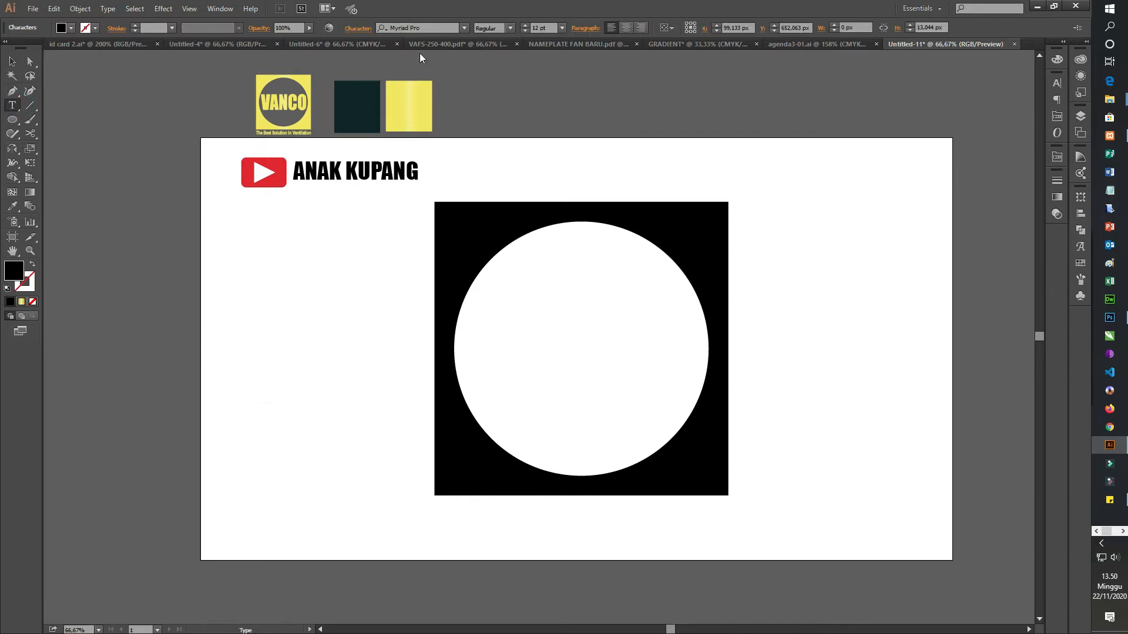
drag(539, 27, 503, 27)
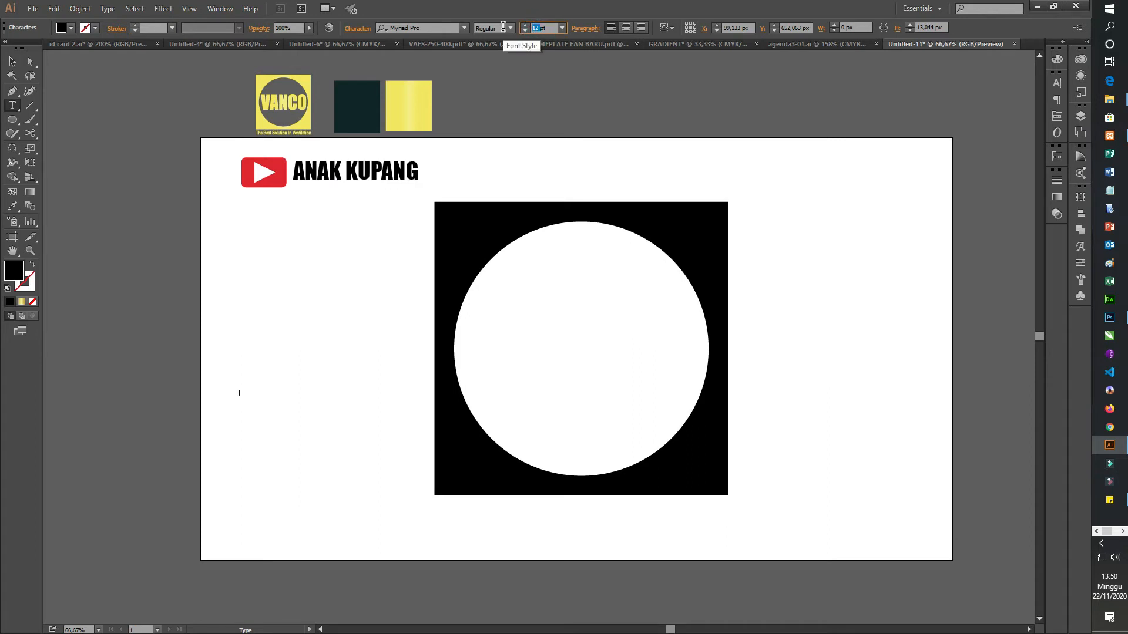
key(Return)
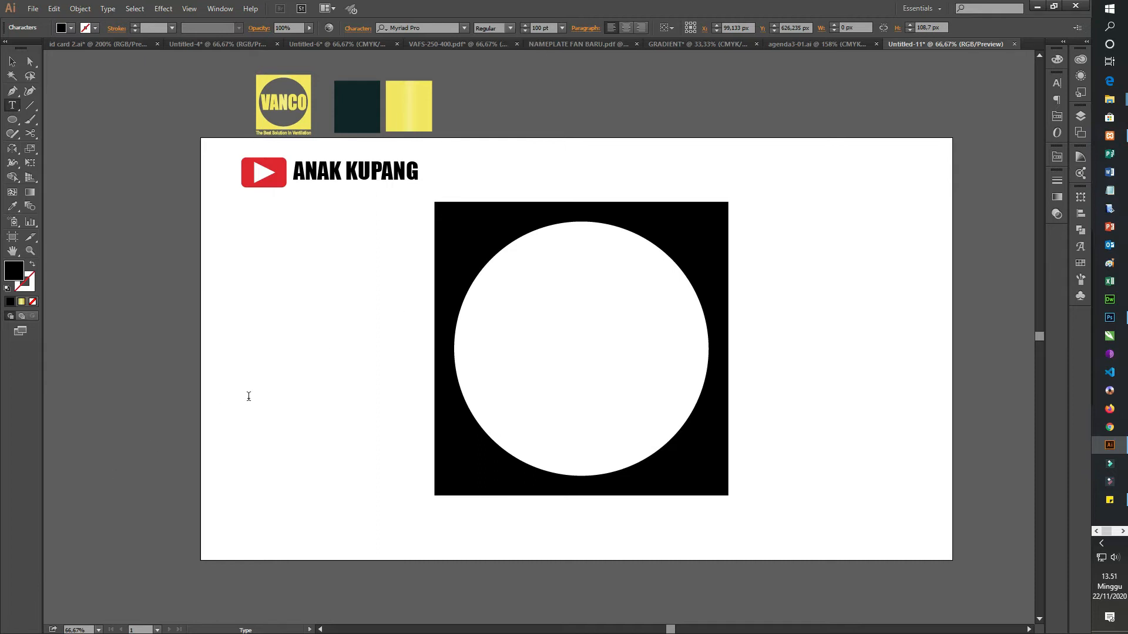
text(VA)
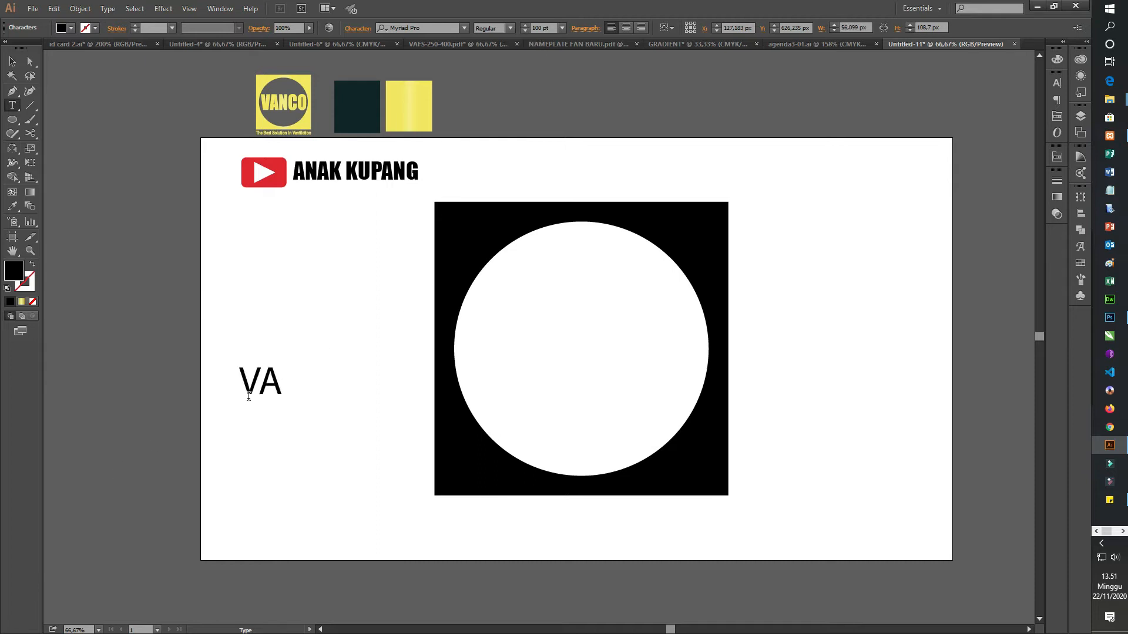
text(NCO)
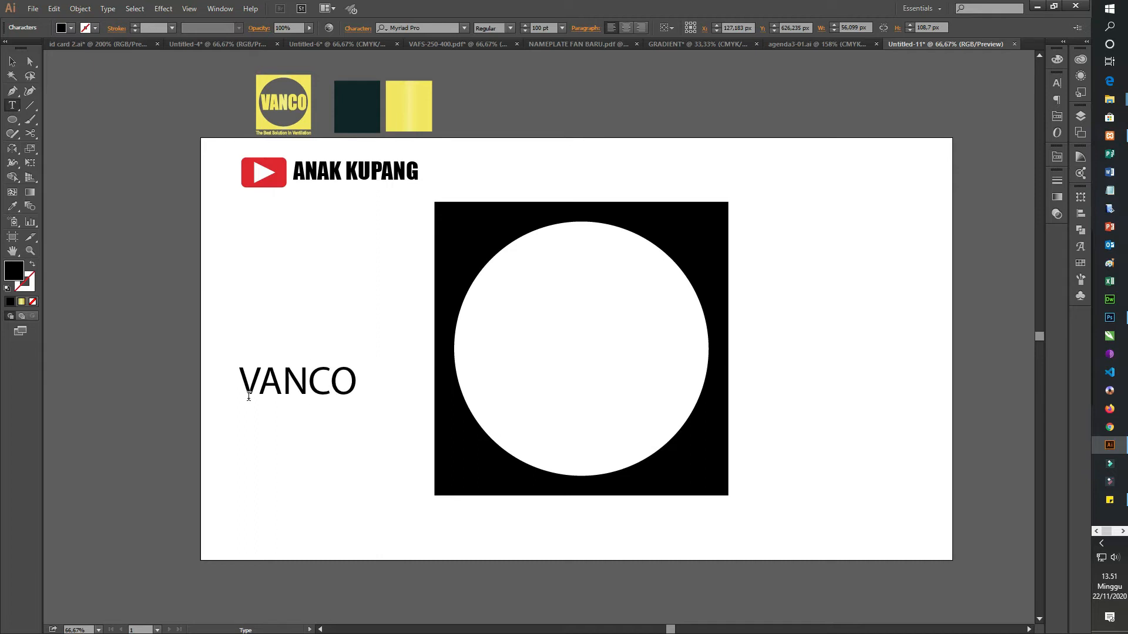
Step: Change the font of the VANCO text to Impact
double_click(349, 375)
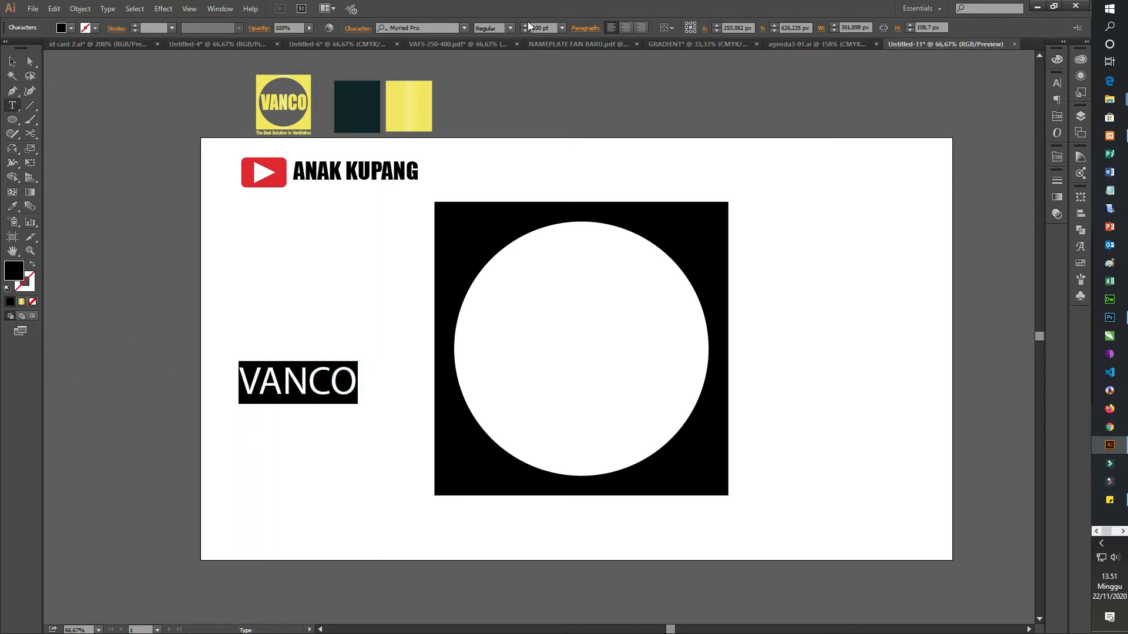
click(430, 29)
text(IM)
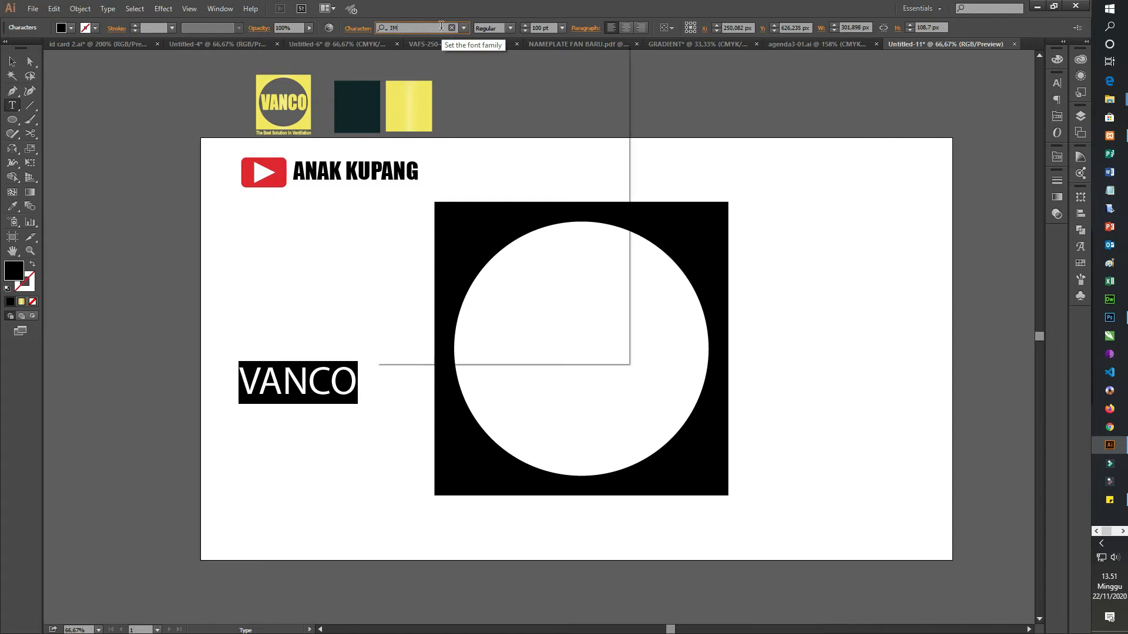
text(P)
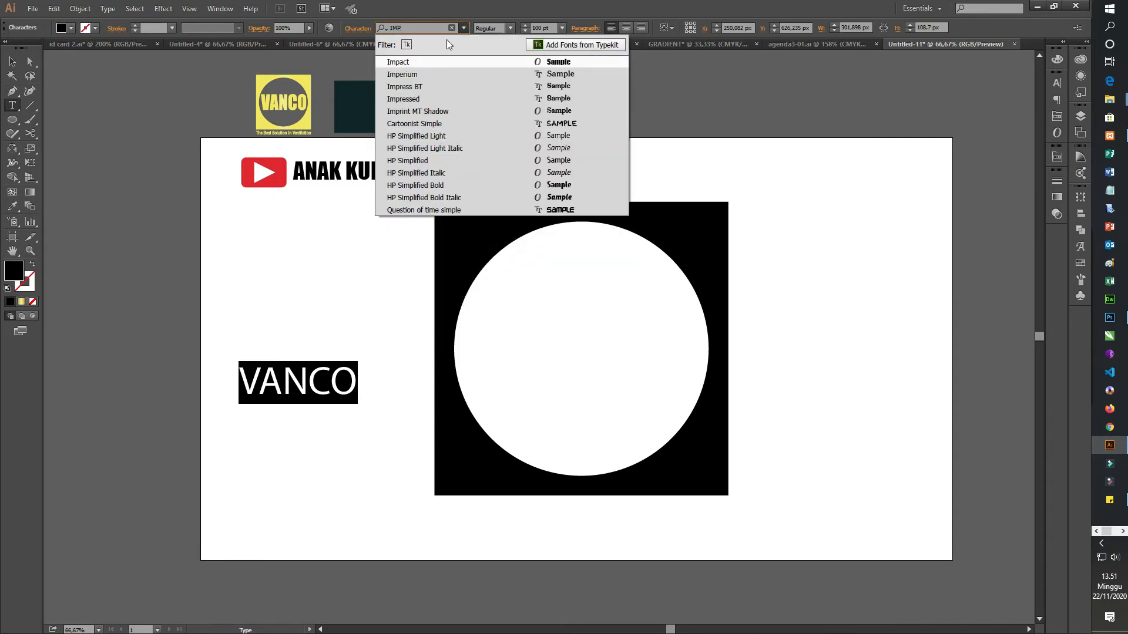
click(453, 62)
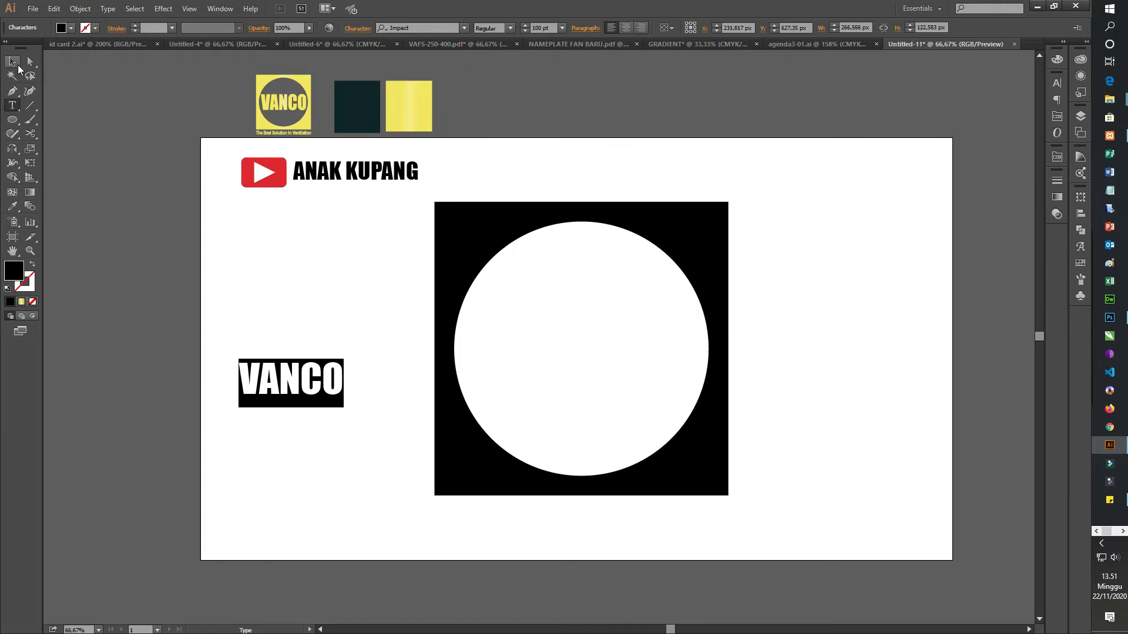
click(13, 62)
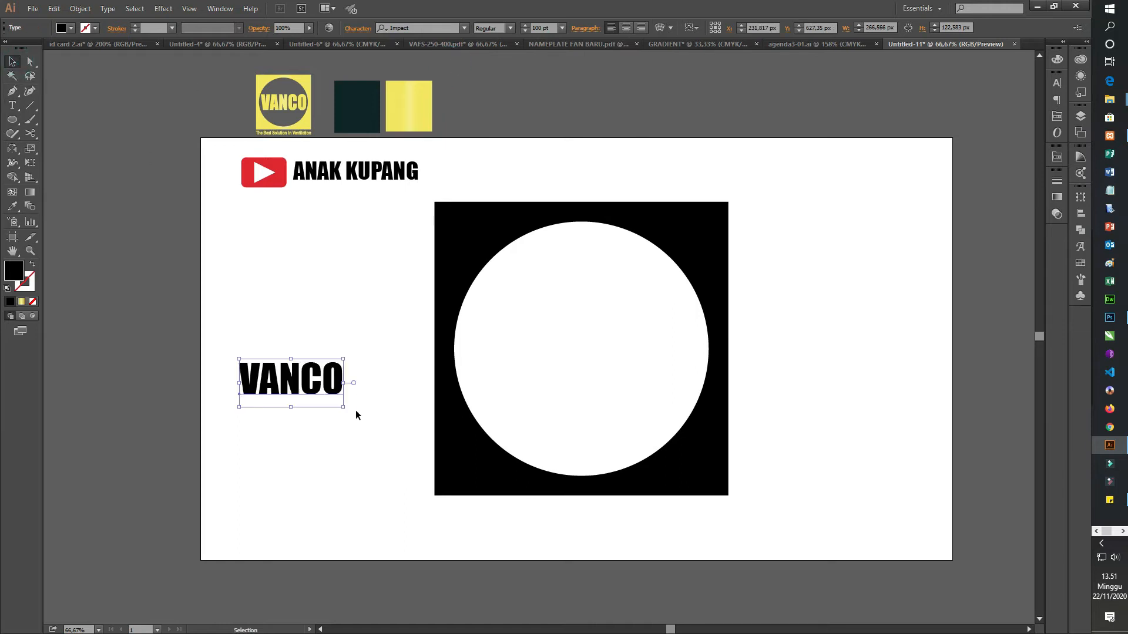
Step: Enlarge the VANCO text to about 225 pt and move it into the middle of the circular cut-out
click(511, 27)
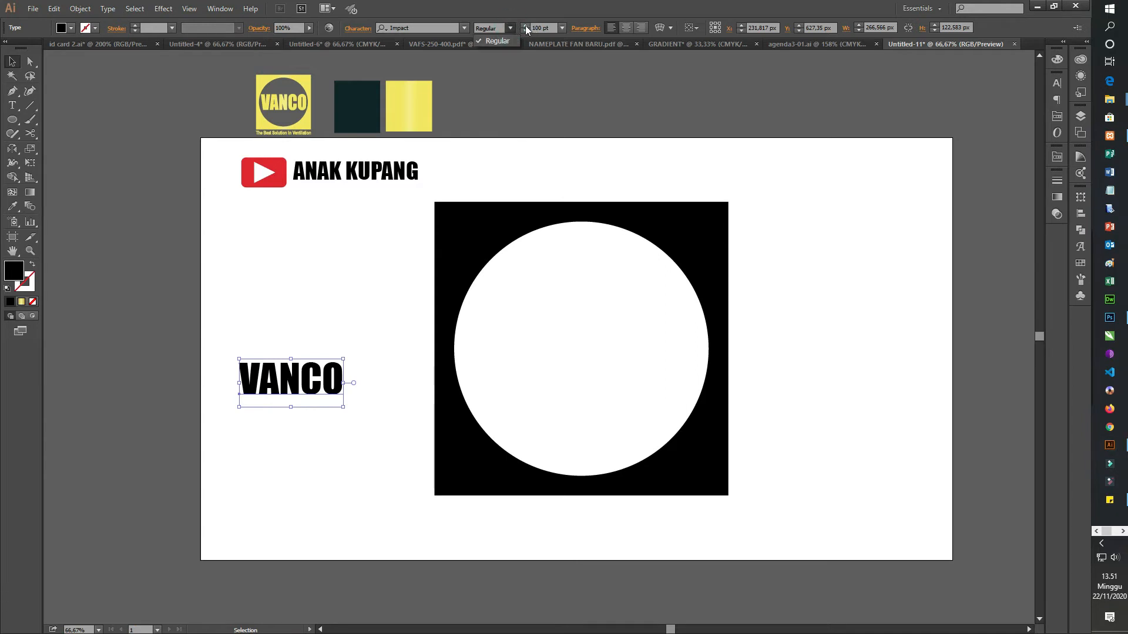
click(524, 26)
drag(524, 26, 524, 26)
drag(347, 419, 345, 432)
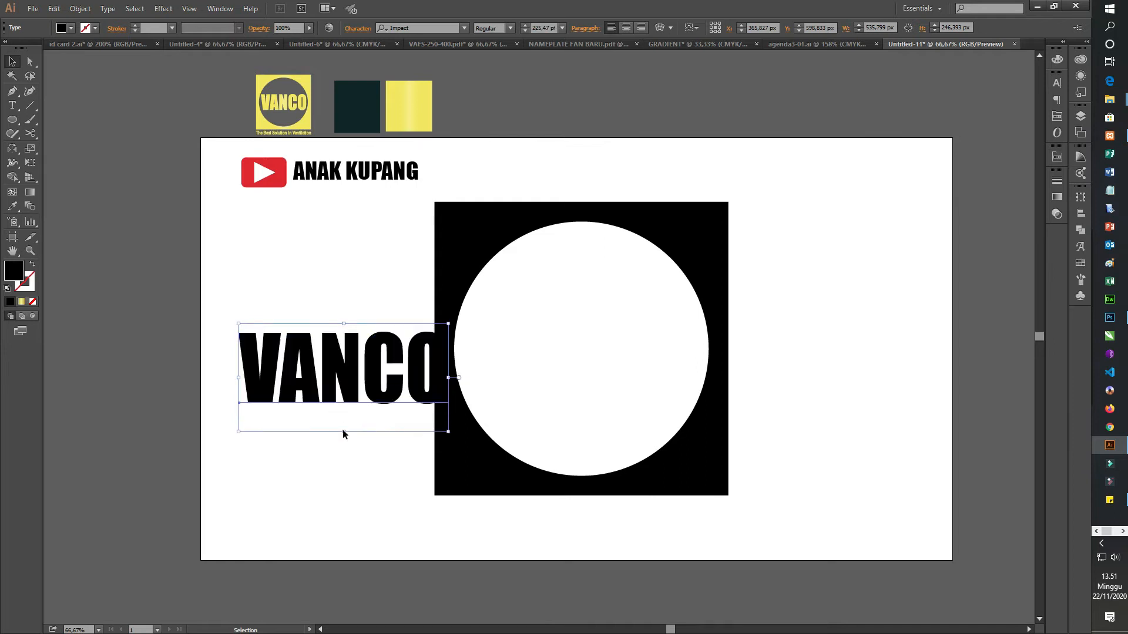
click(952, 337)
drag(379, 380, 614, 364)
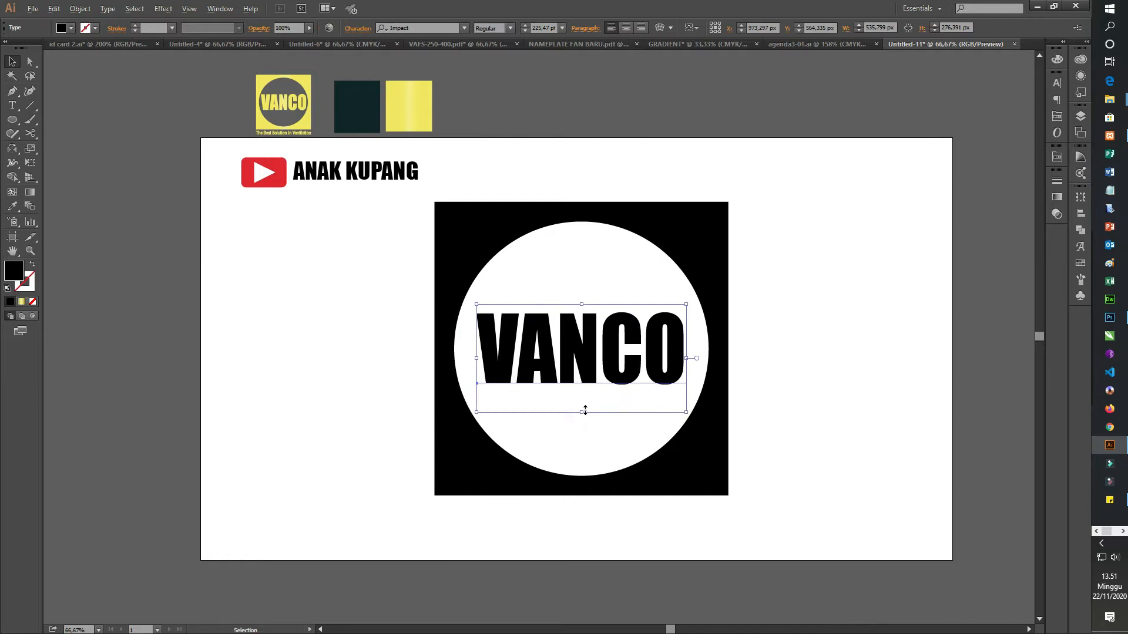
Step: Resize the VANCO text to about 568 px wide and 290 px high so it spans the circular cut-out
drag(582, 411, 582, 423)
click(887, 351)
click(627, 362)
click(524, 27)
click(525, 27)
click(524, 26)
click(525, 27)
click(525, 26)
click(525, 27)
click(524, 27)
click(524, 27)
click(524, 26)
click(524, 27)
click(524, 26)
click(524, 26)
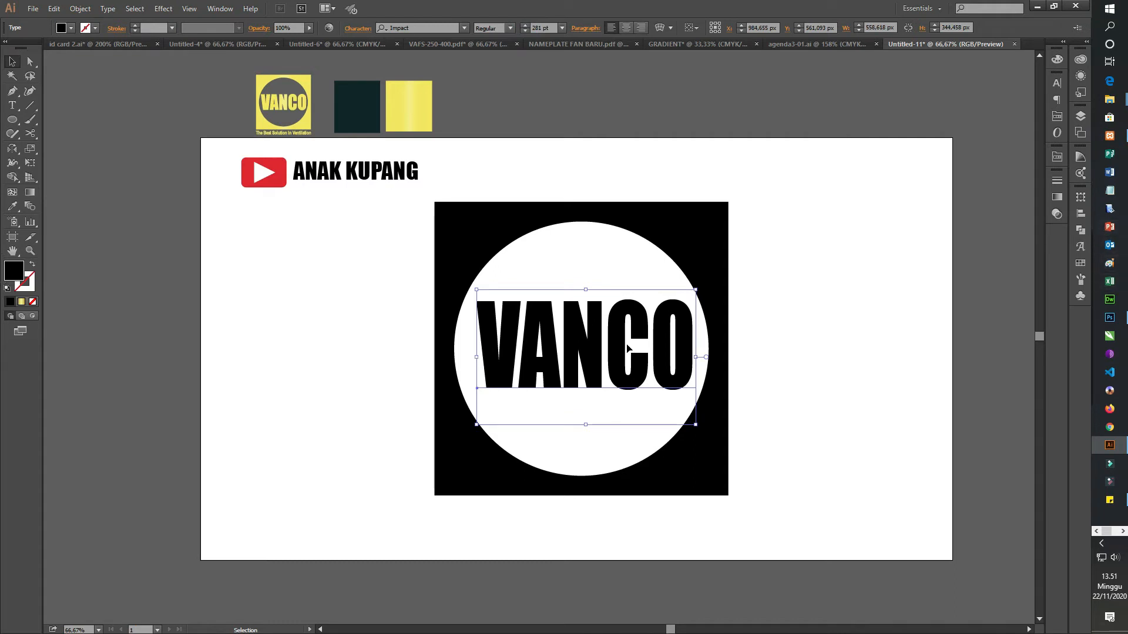
mouse_move(477, 358)
mouse_down()
mouse_move(460, 358)
mouse_move(474, 359)
mouse_up()
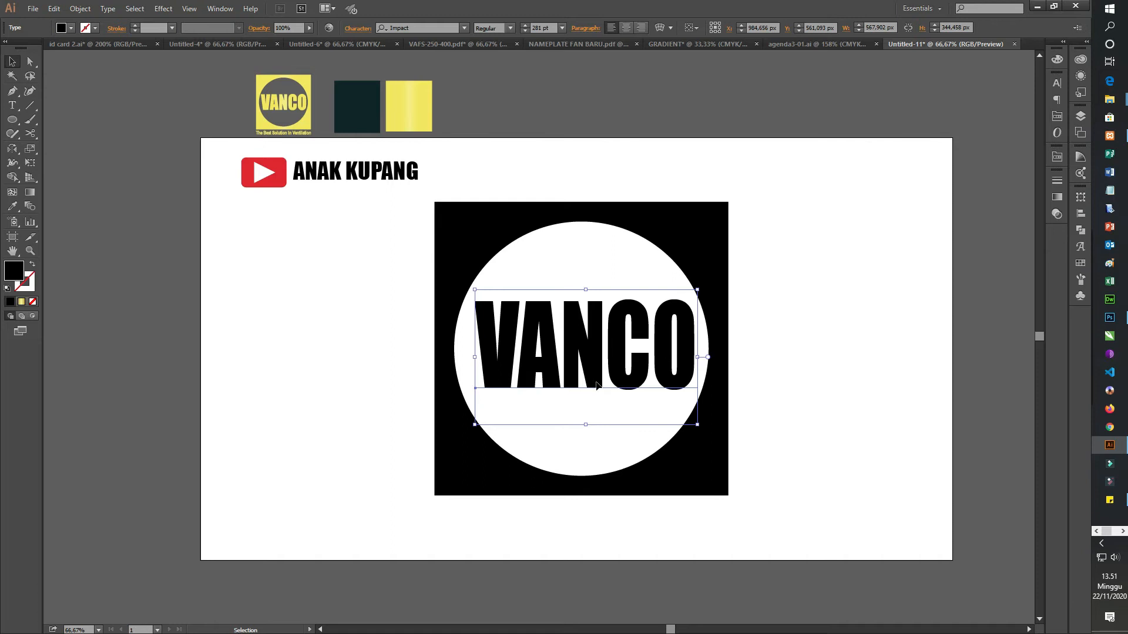
drag(586, 423, 588, 411)
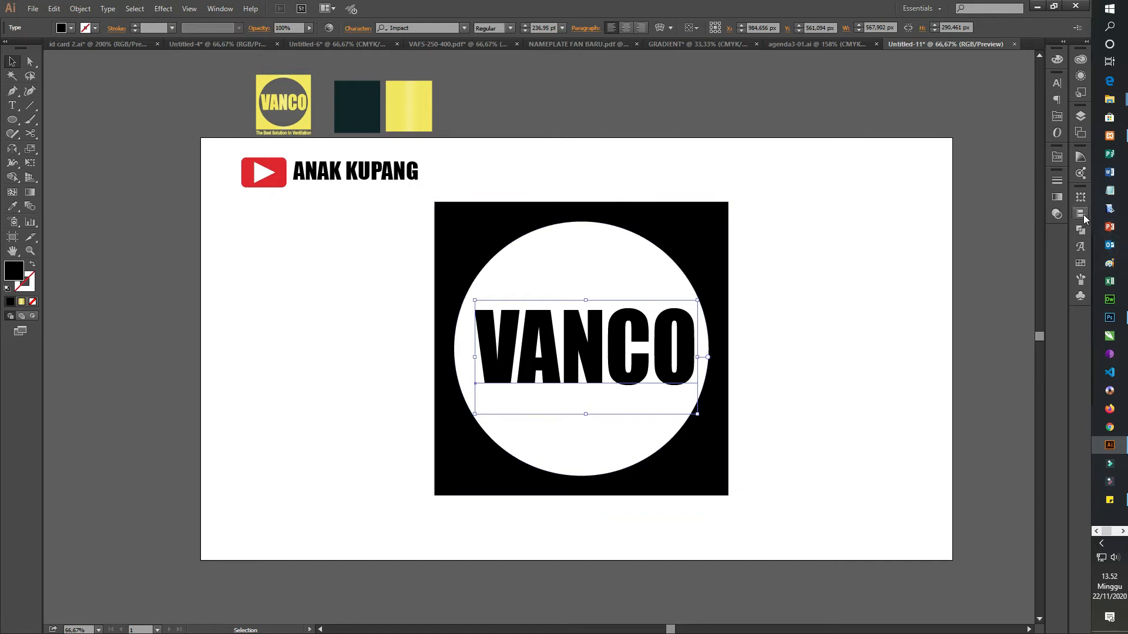
Step: Set the tracking of the VANCO text to 50 and shift the text back toward the circle's center
click(1056, 83)
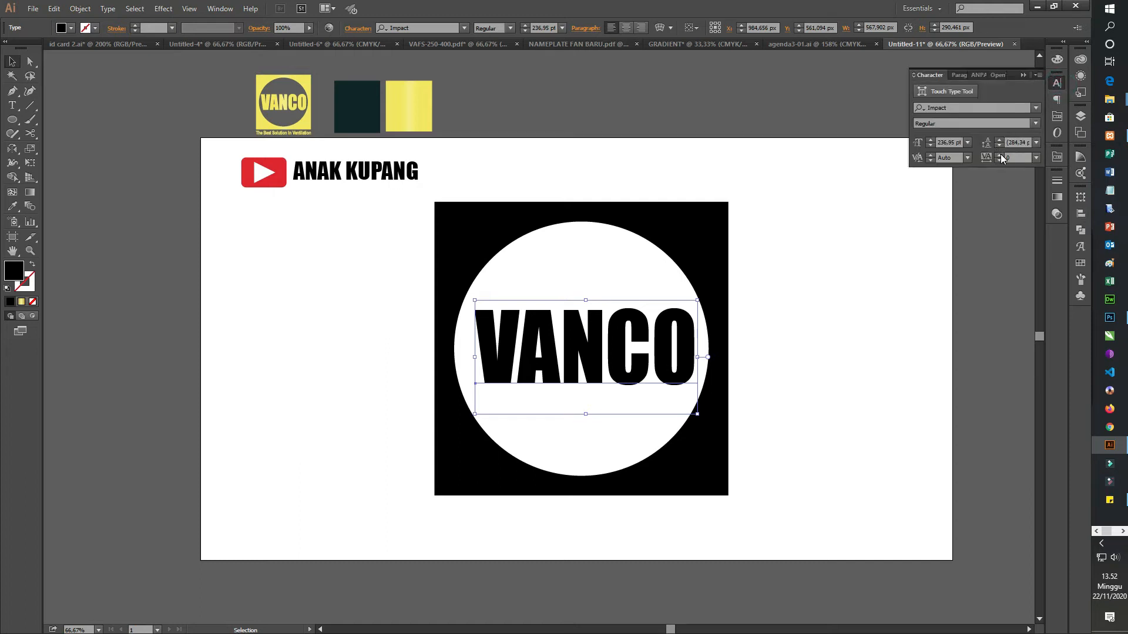
click(1000, 155)
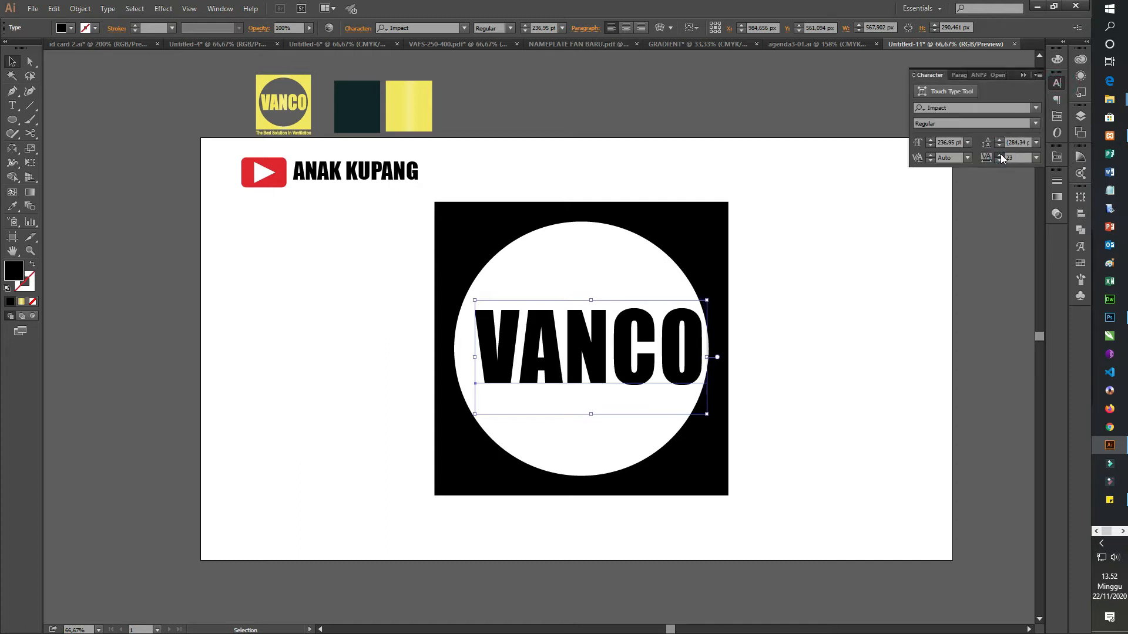
drag(1000, 154, 1001, 161)
click(1000, 160)
click(999, 160)
click(1000, 160)
click(1000, 160)
click(1001, 161)
click(1001, 161)
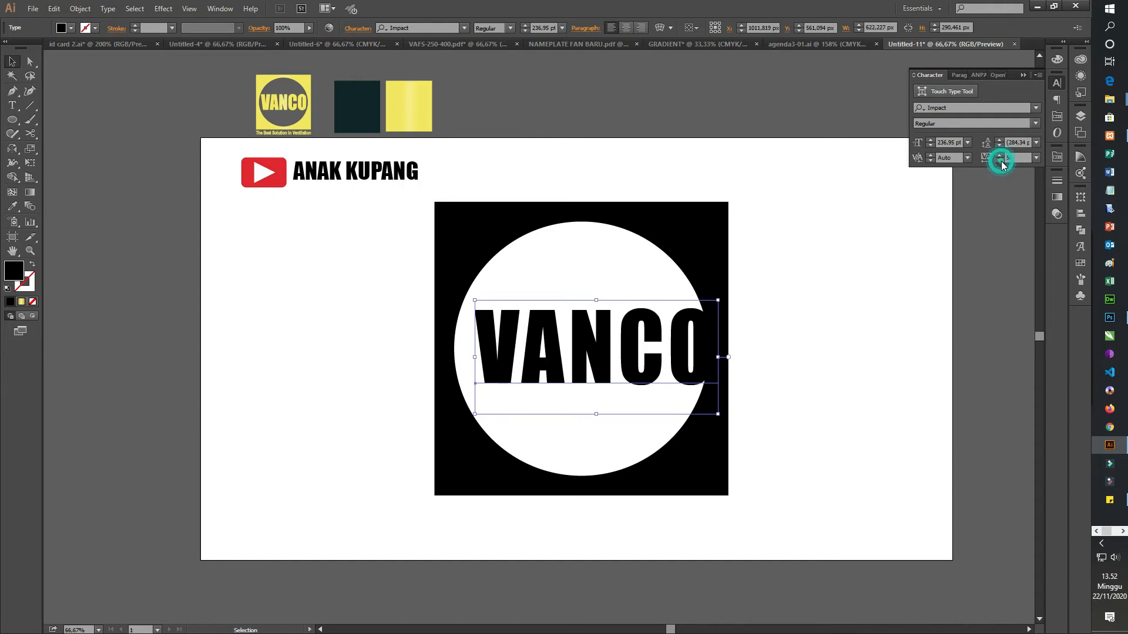
drag(633, 368, 627, 368)
click(848, 383)
Step: Convert the VANCO text to outlines and stretch the lettering to about 615 px wide and 240 px high
click(580, 361)
right_click(580, 360)
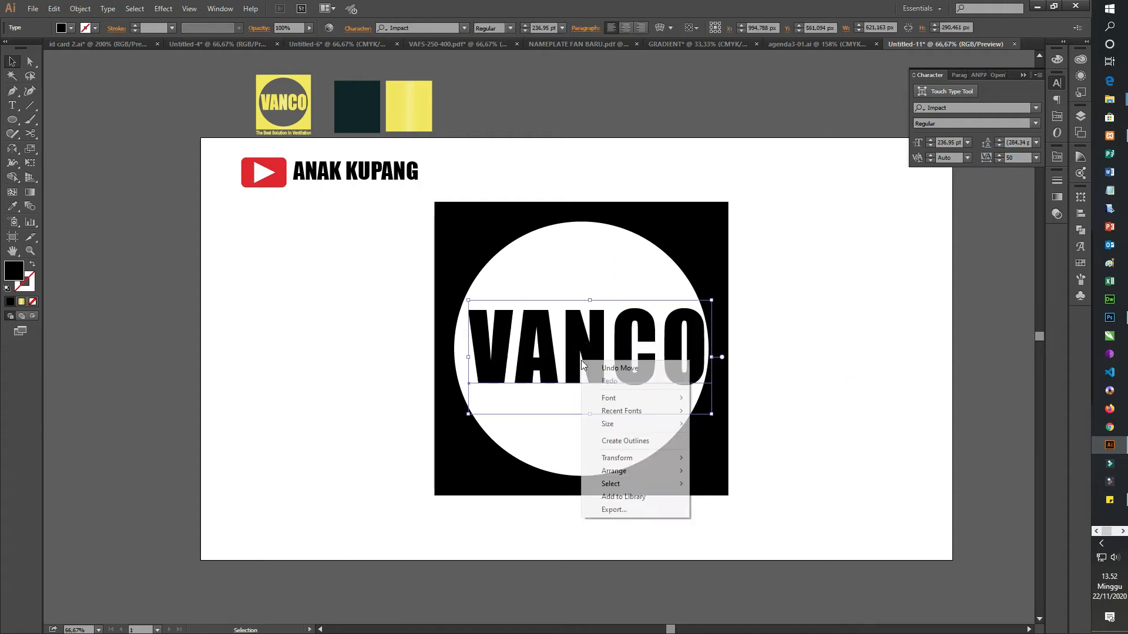
click(626, 444)
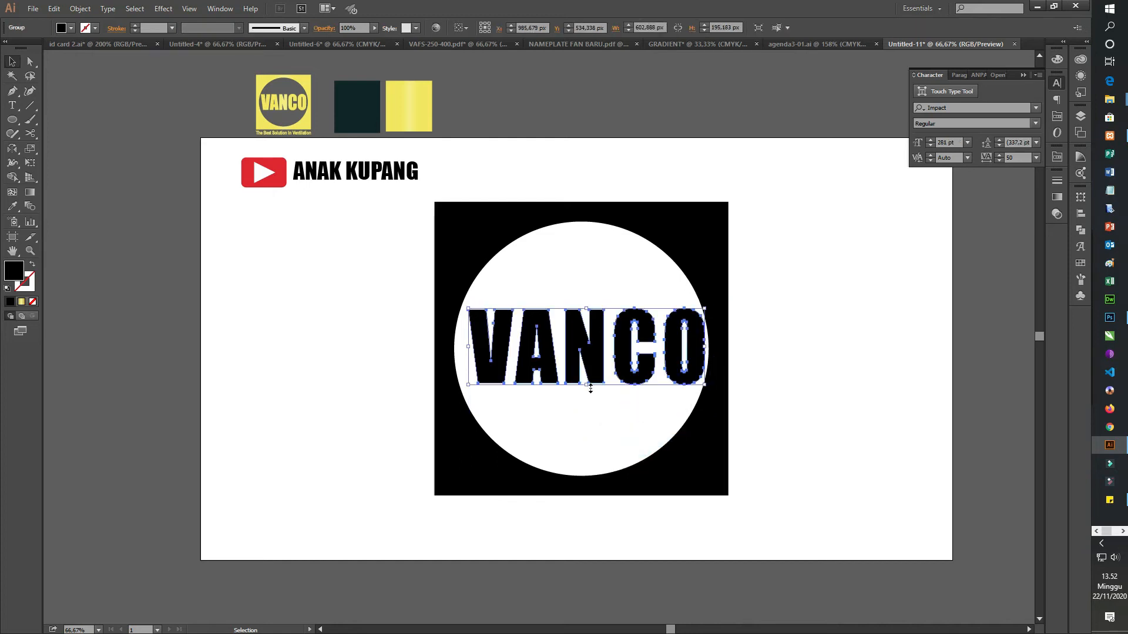
drag(587, 389, 587, 397)
click(796, 372)
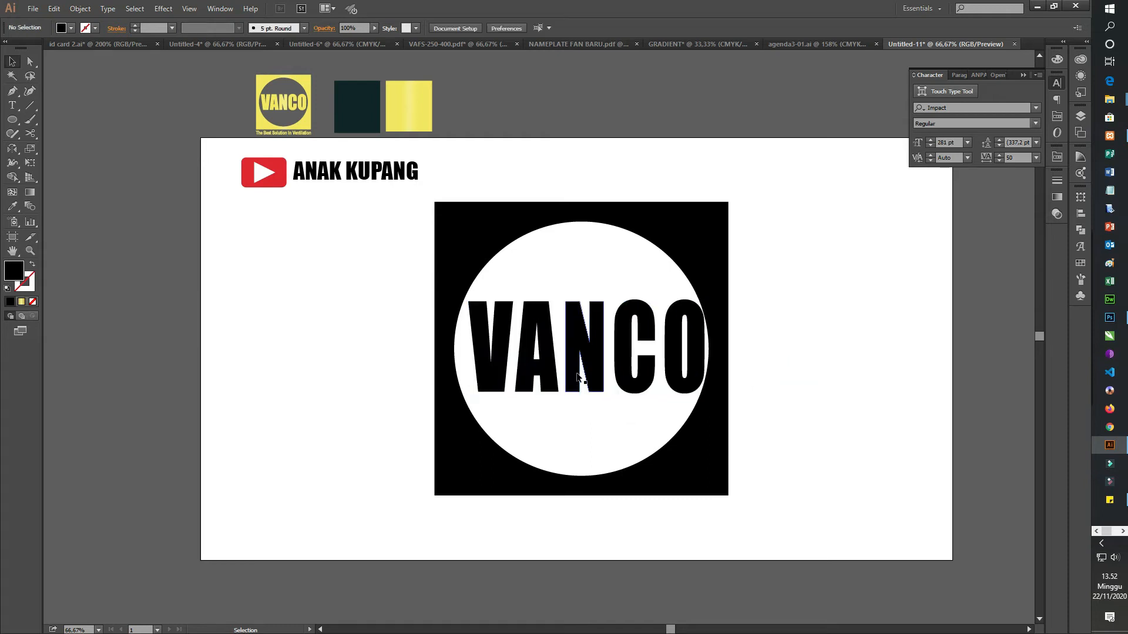
click(593, 374)
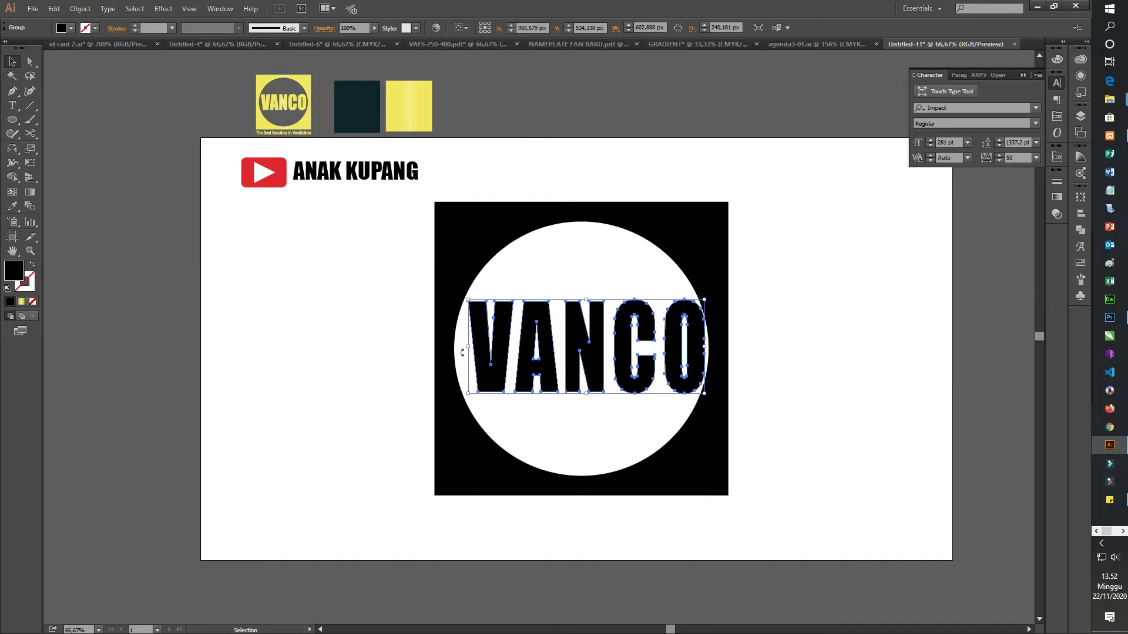
drag(471, 348, 464, 350)
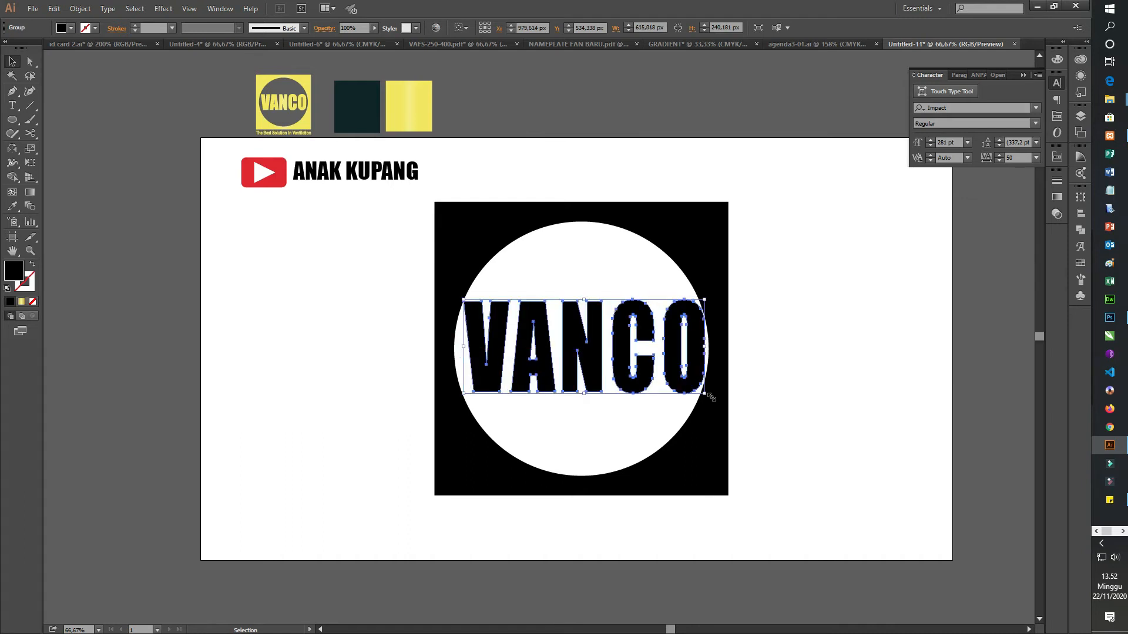
click(797, 367)
Step: Align the VANCO lettering and the black frame to each other by their horizontal and vertical centers
scroll(733, 389, down, 1)
click(787, 379)
drag(540, 379, 531, 379)
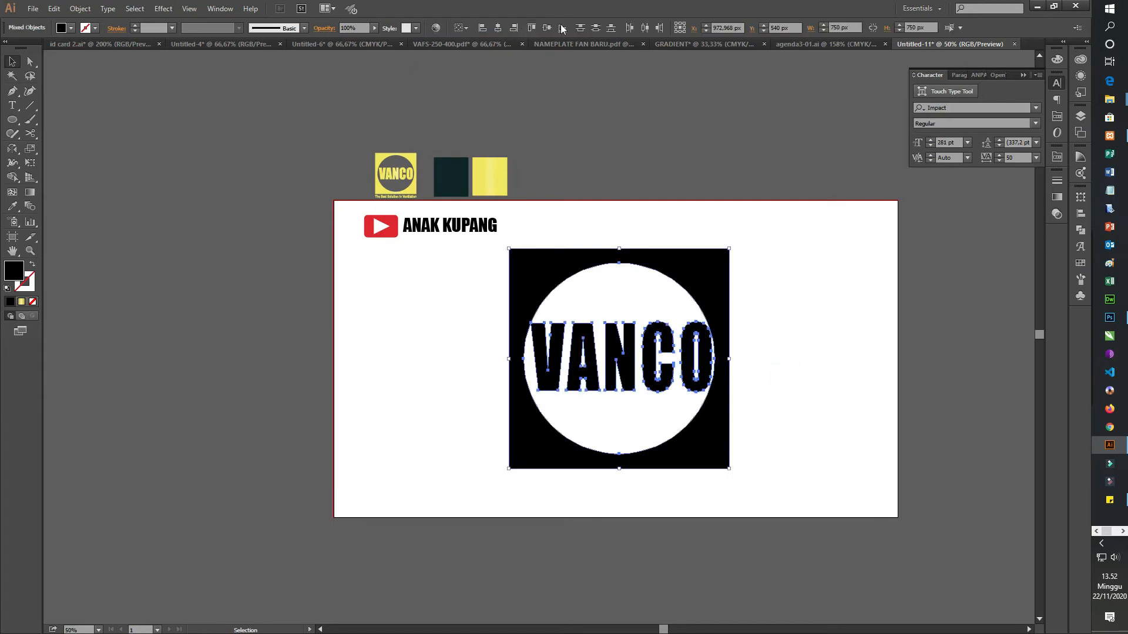
click(499, 28)
click(546, 28)
click(794, 345)
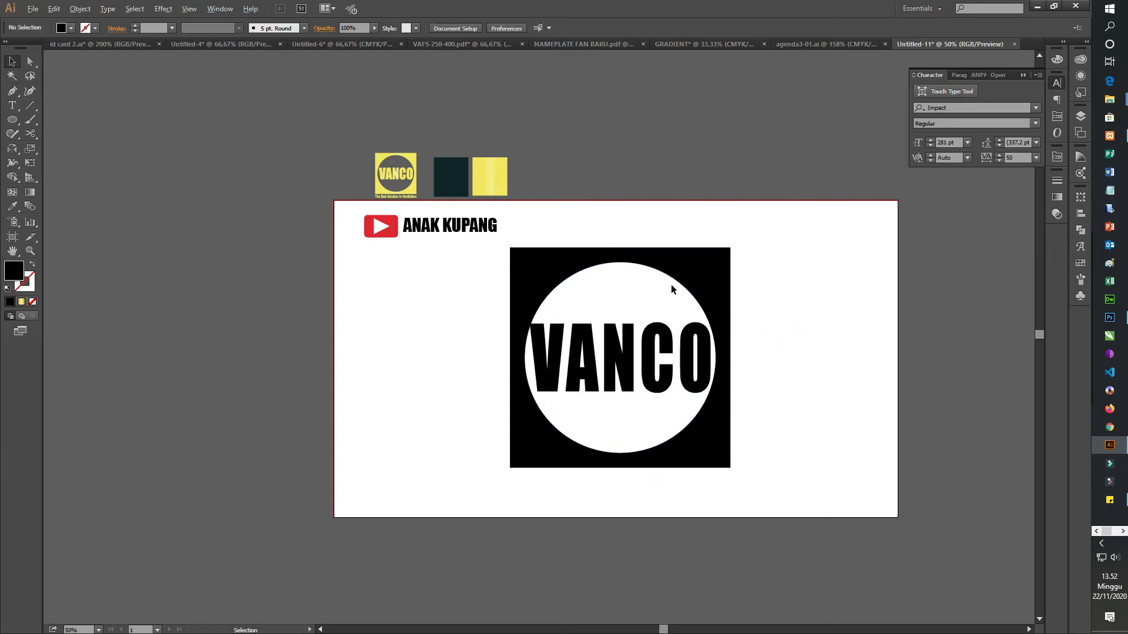
Step: Shrink the VANCO lettering about its center to about 597 px wide and 231 px high
scroll(671, 284, up, 1)
click(713, 370)
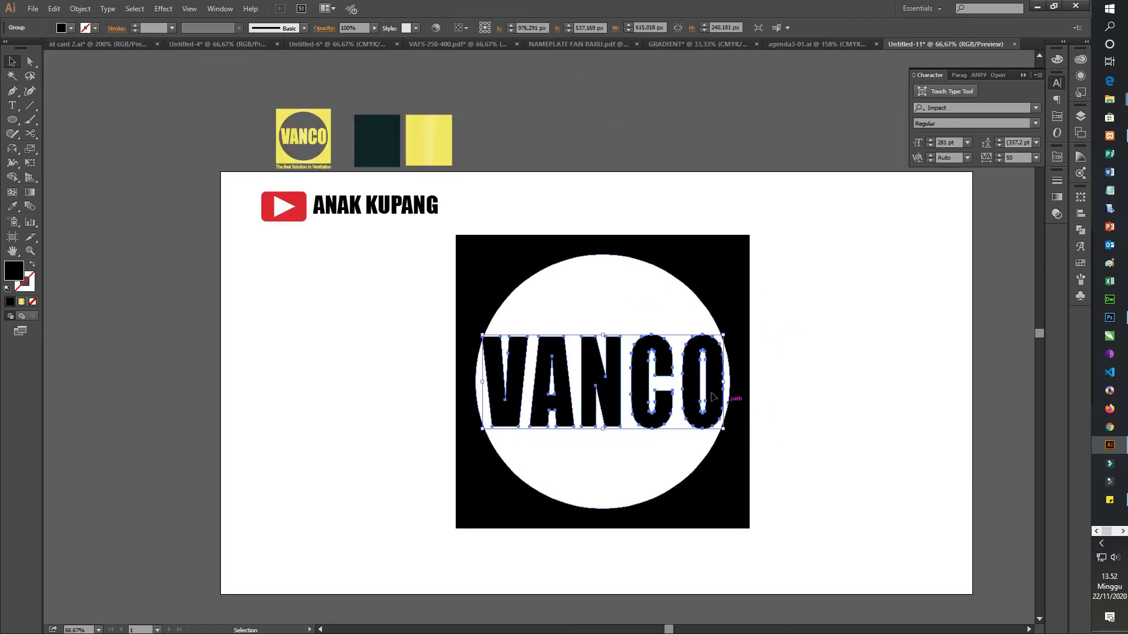
drag(702, 414, 703, 415)
drag(604, 433, 602, 431)
click(871, 423)
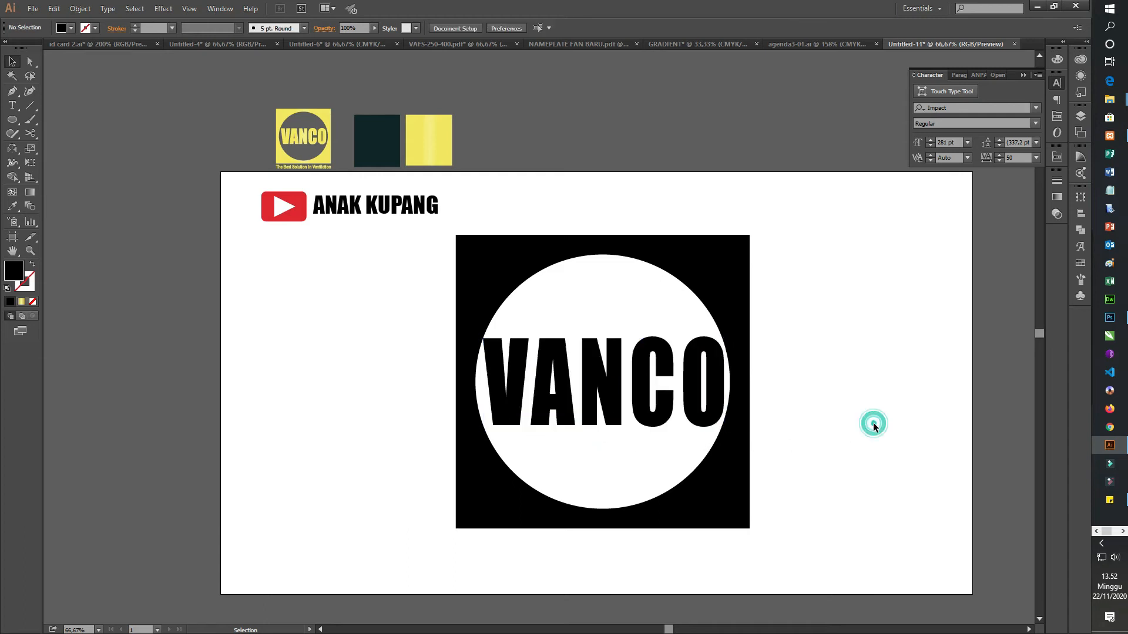
click(605, 403)
drag(726, 382, 718, 383)
click(819, 398)
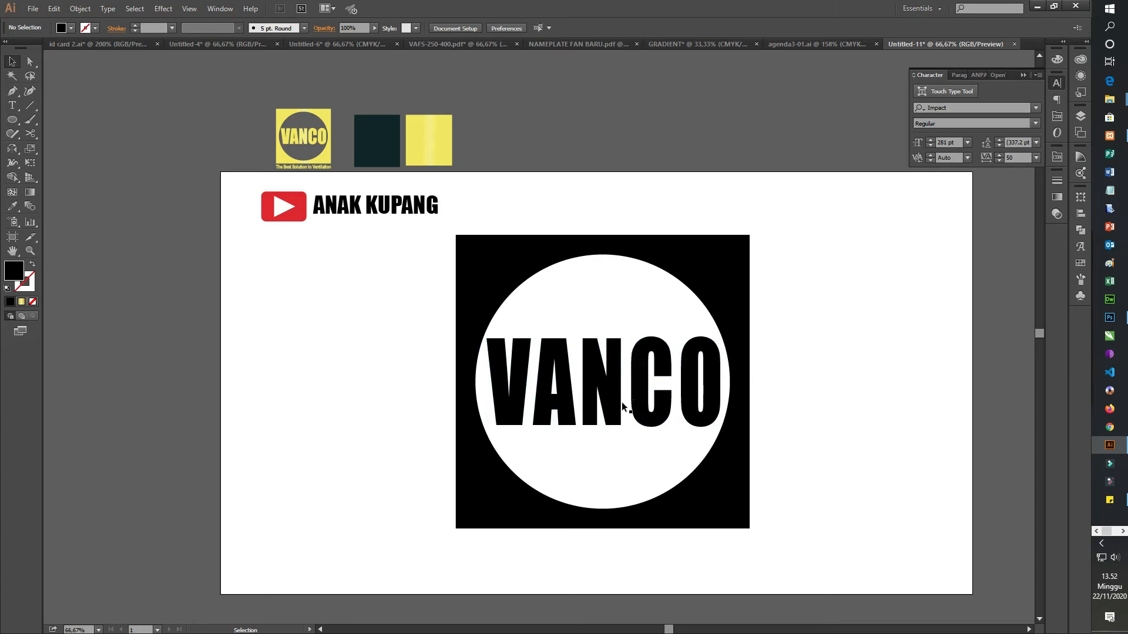
Step: Fill the black cut-out frame with the yellow gradient sampled from the swatch above the artboard
scroll(596, 426, up, 3)
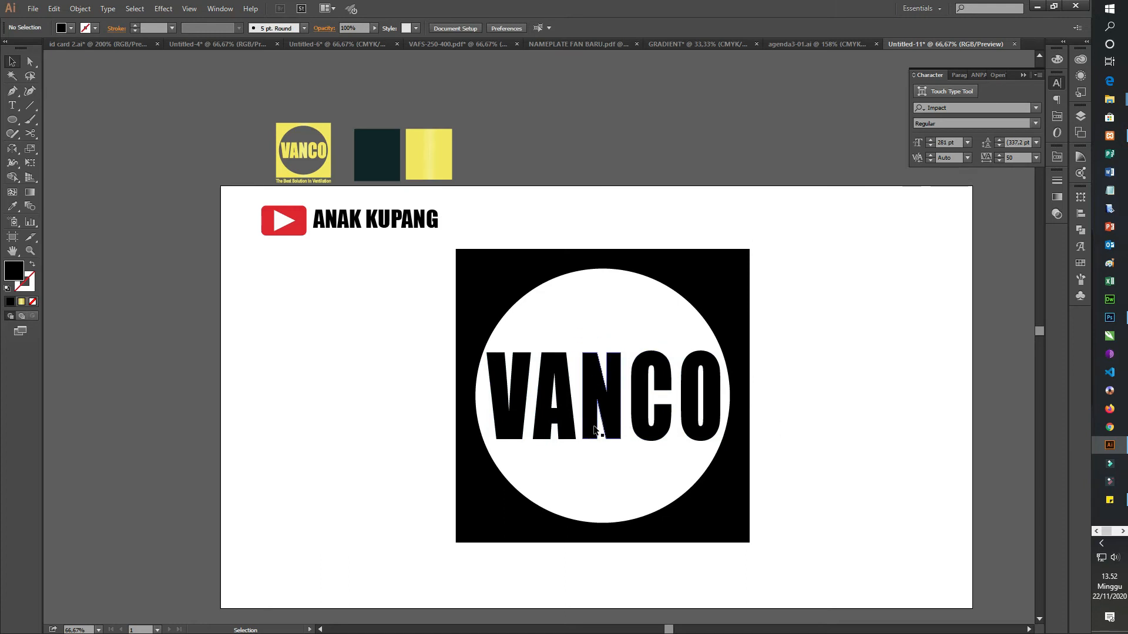
click(706, 311)
scroll(616, 444, down, 1)
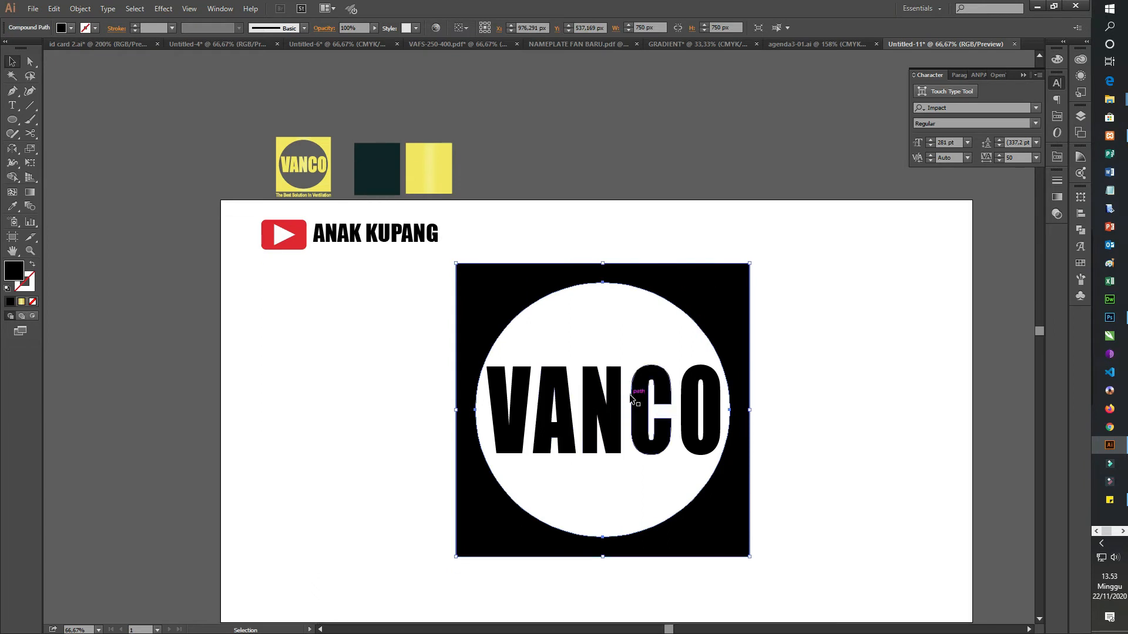
key(i)
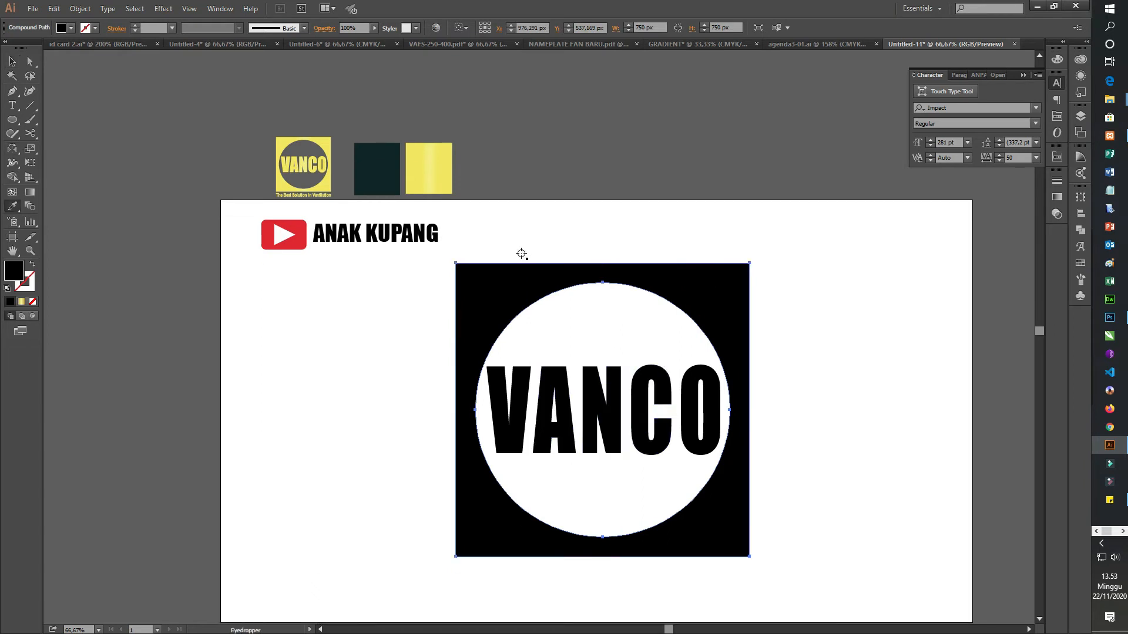
click(434, 169)
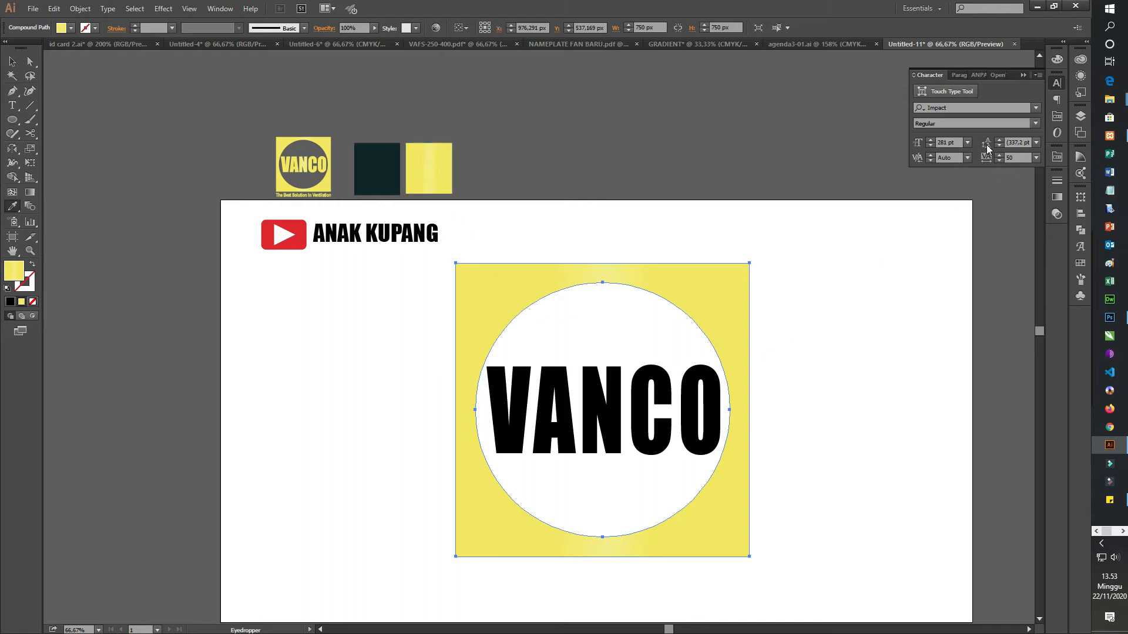
click(11, 61)
click(803, 379)
Step: Fill the VANCO lettering with the yellow gradient sampled from the swatch above the artboard
click(695, 411)
key(i)
click(438, 168)
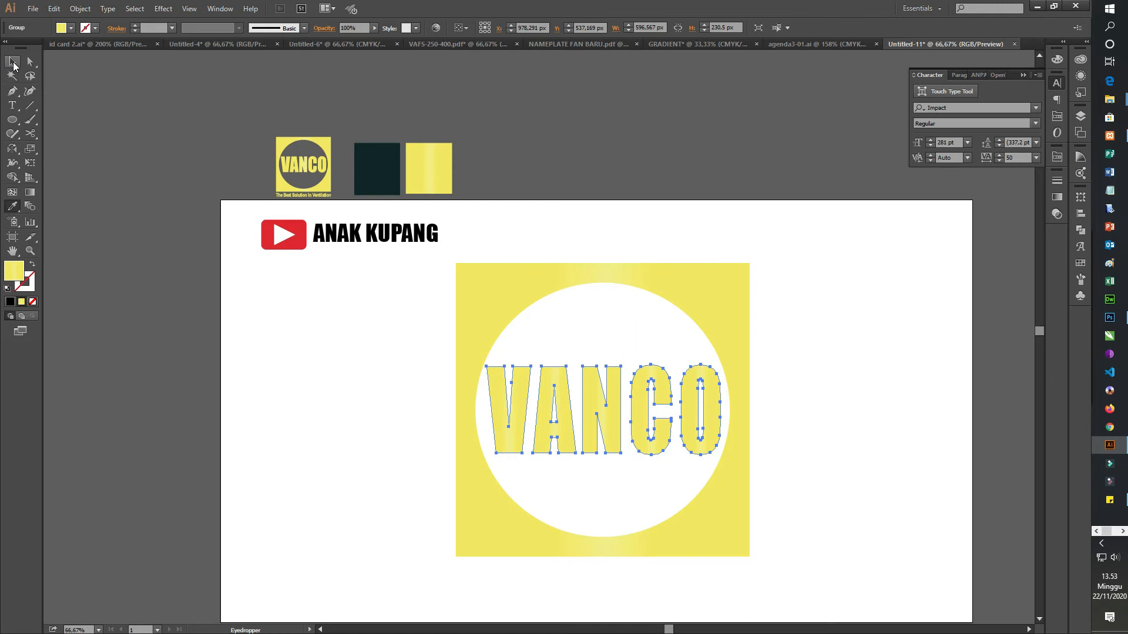
click(13, 61)
click(831, 430)
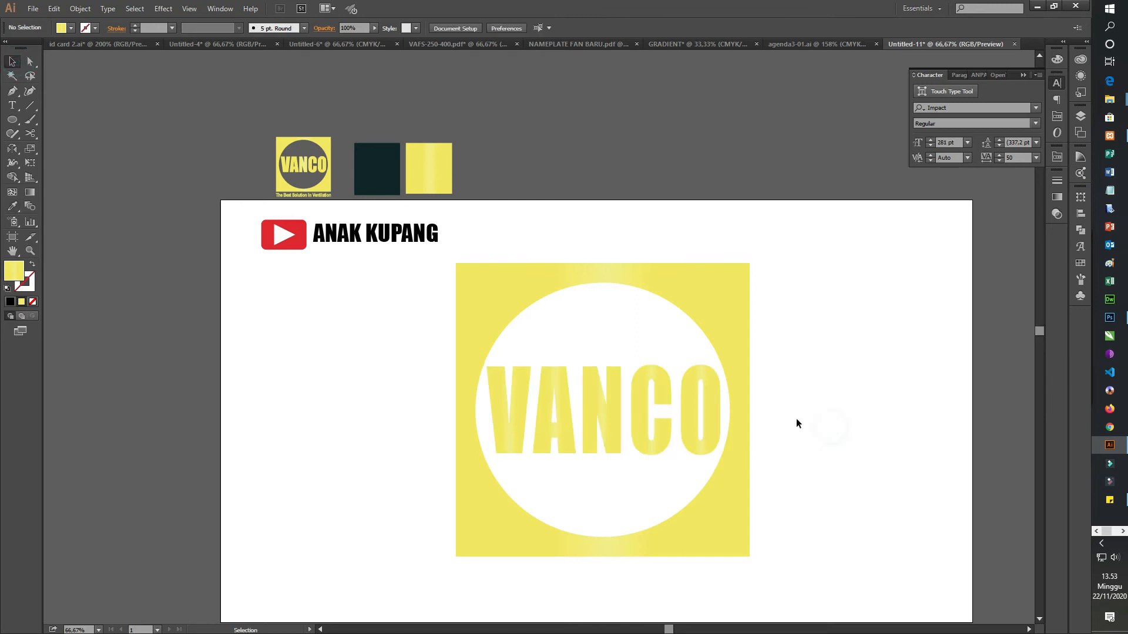
Step: Move the ANAK KUPANG text and its play icon off the artboard, just below its lower edge
scroll(749, 393, down, 1)
scroll(775, 384, down, 1)
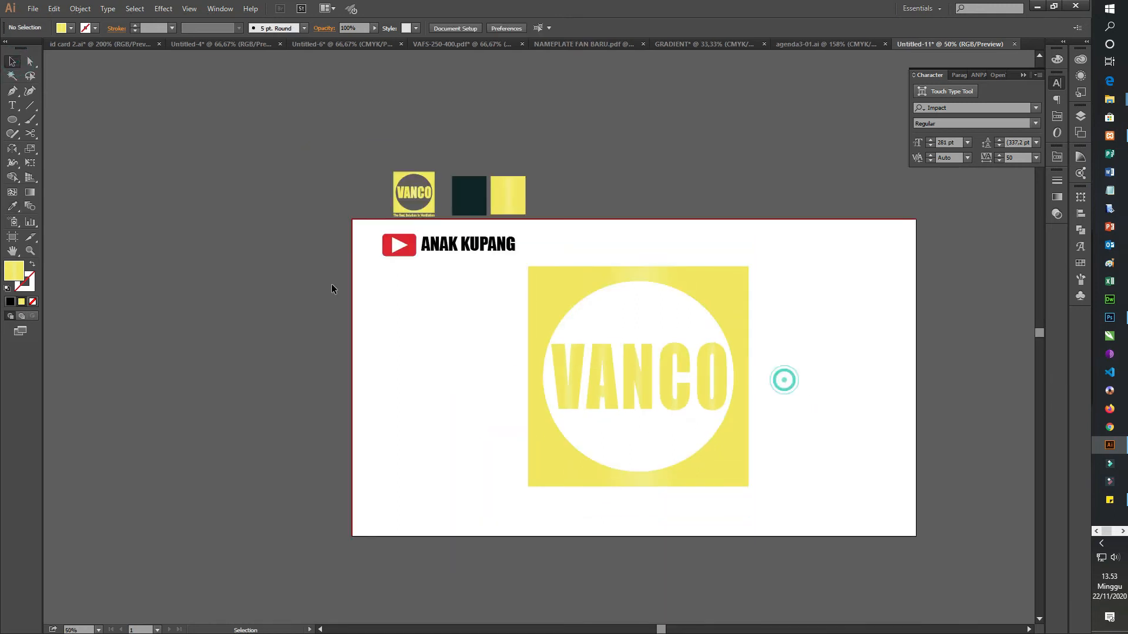
drag(335, 239, 435, 554)
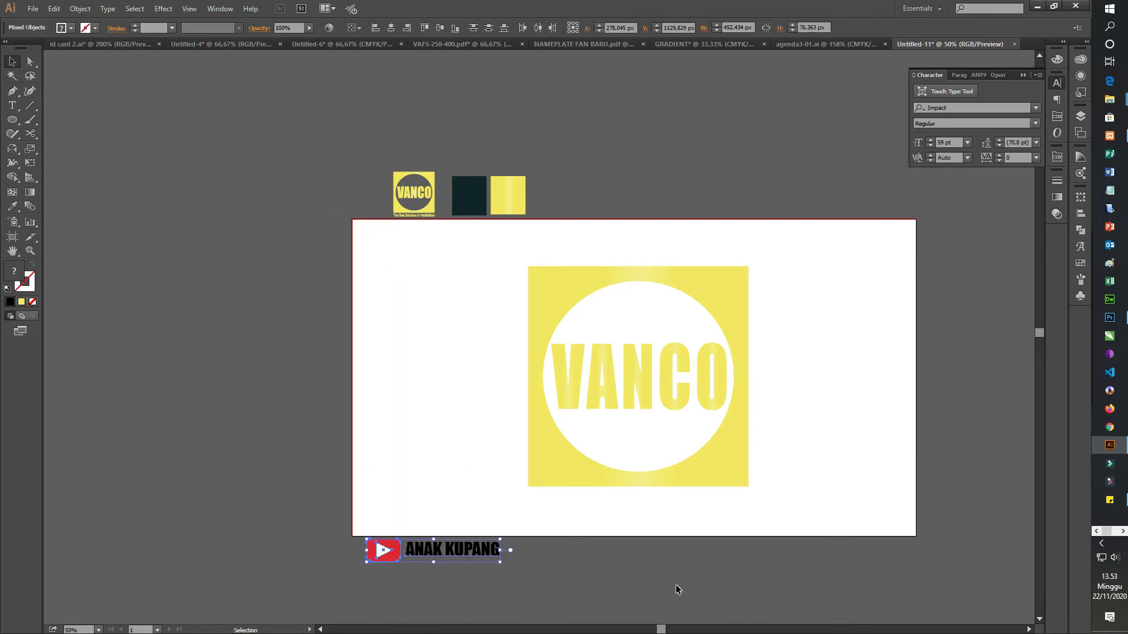
click(675, 585)
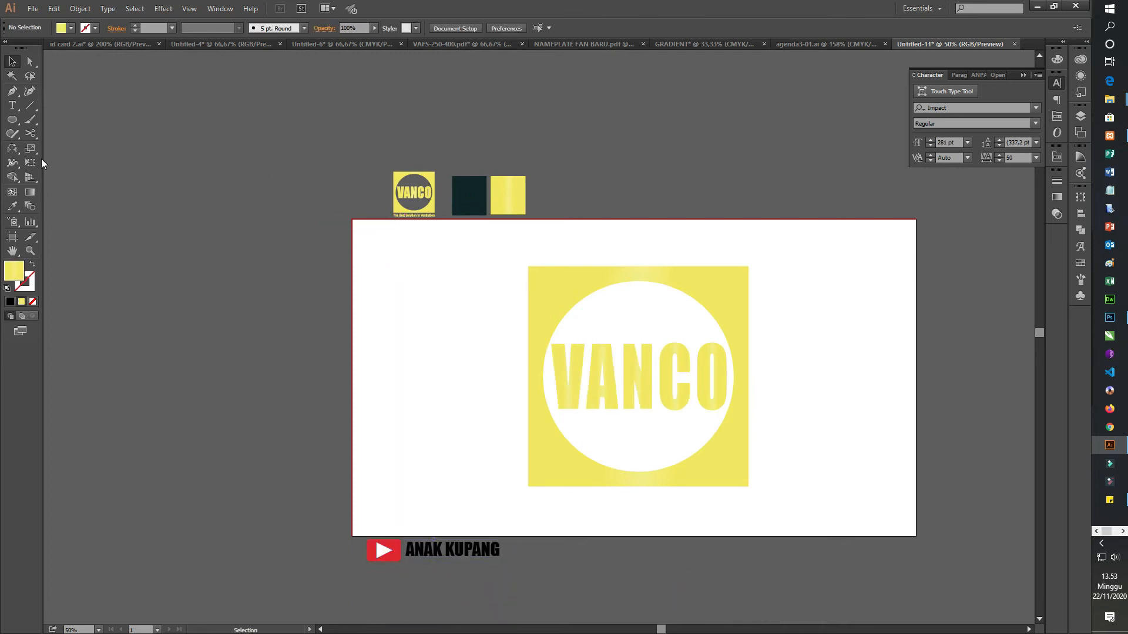
click(12, 119)
click(57, 121)
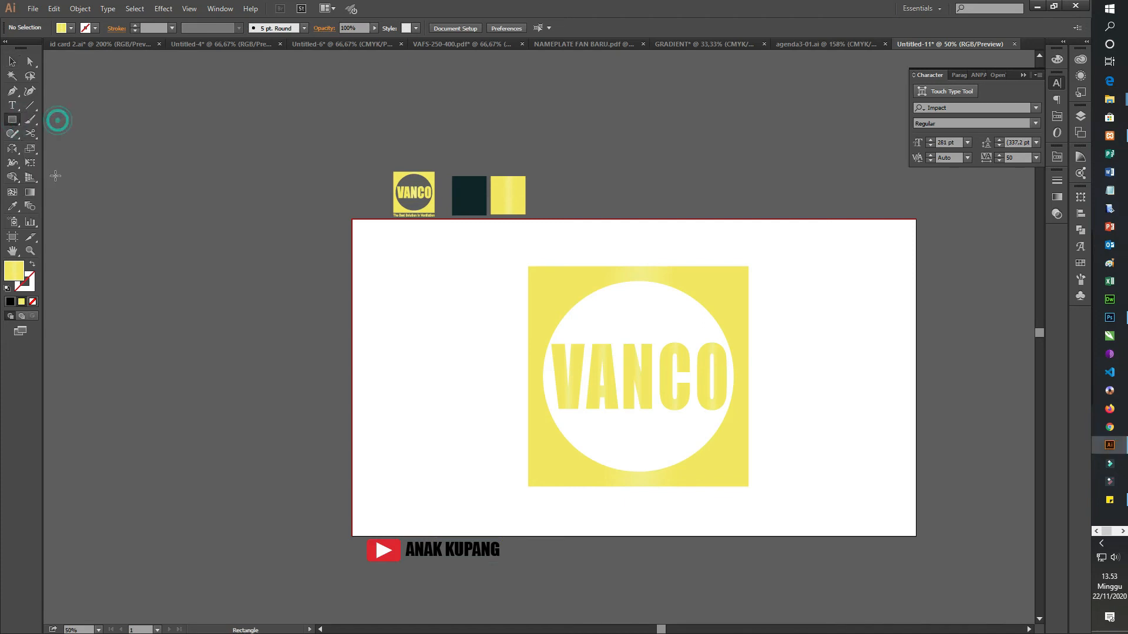
double_click(20, 280)
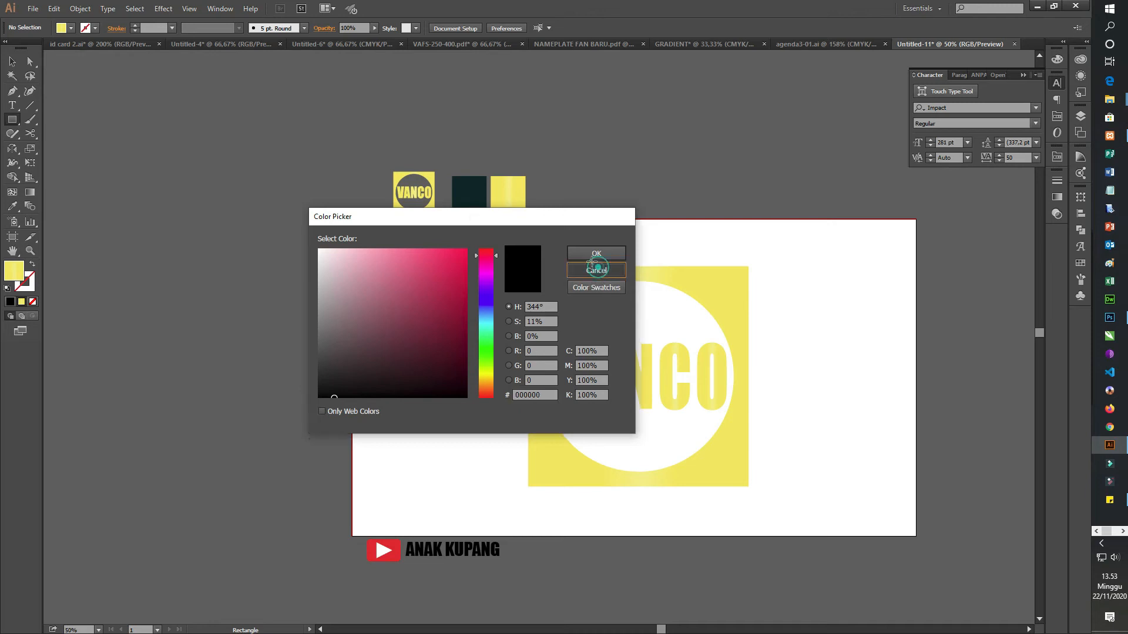
click(596, 270)
click(13, 61)
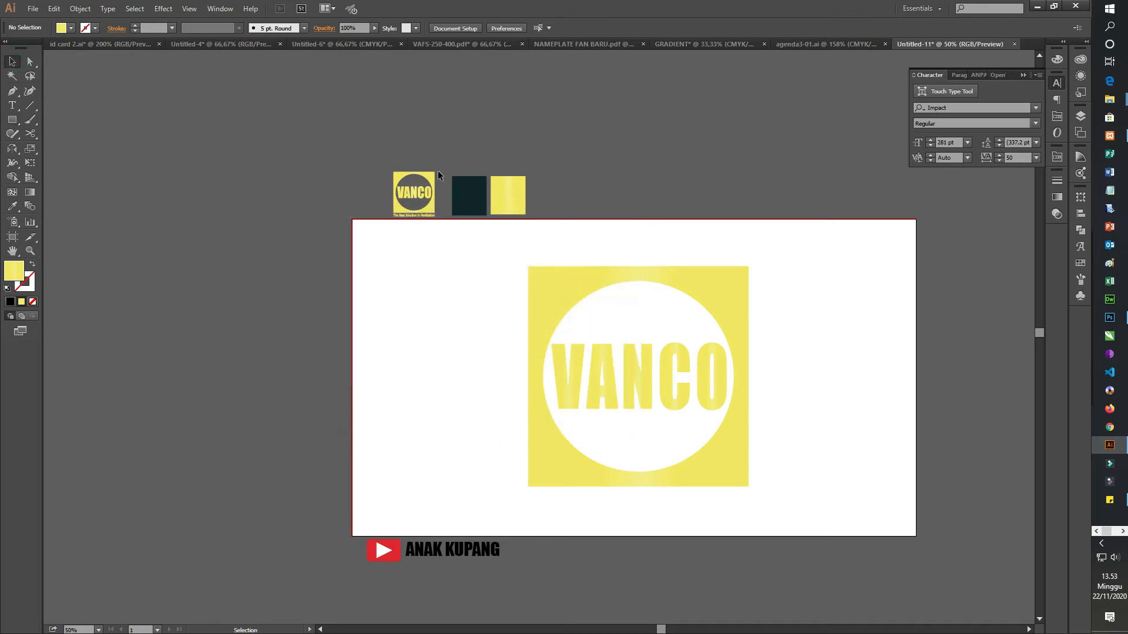
Step: Draw a rectangle covering the whole artboard, about 1920 by 1080 px, filled with the dark teal of the swatch above the artboard
click(477, 204)
click(13, 106)
click(11, 120)
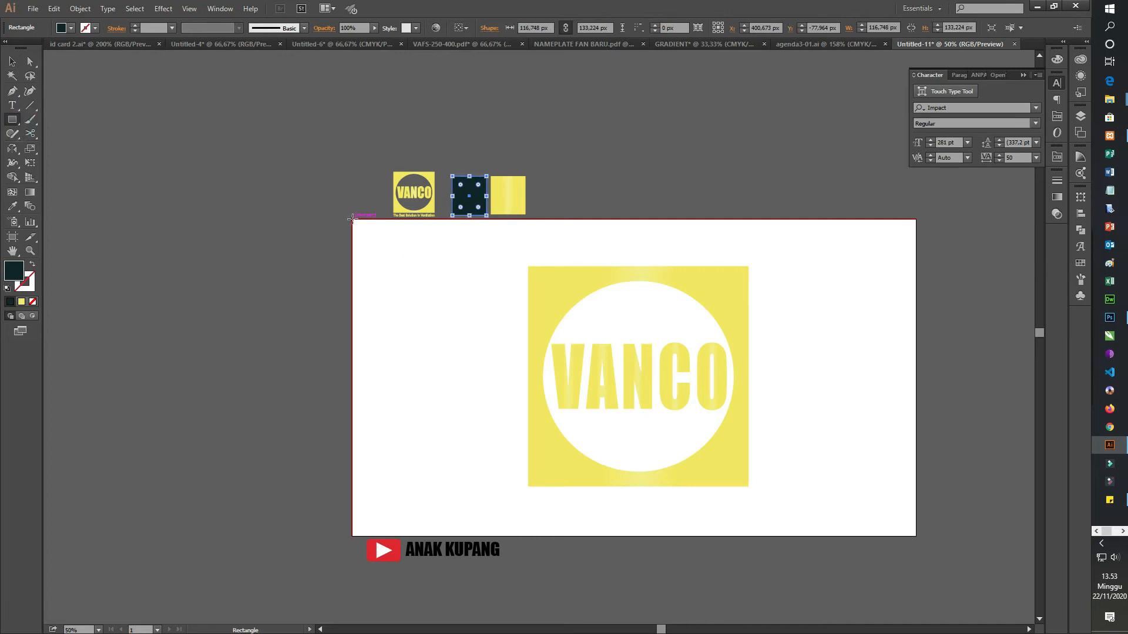
drag(353, 220, 916, 536)
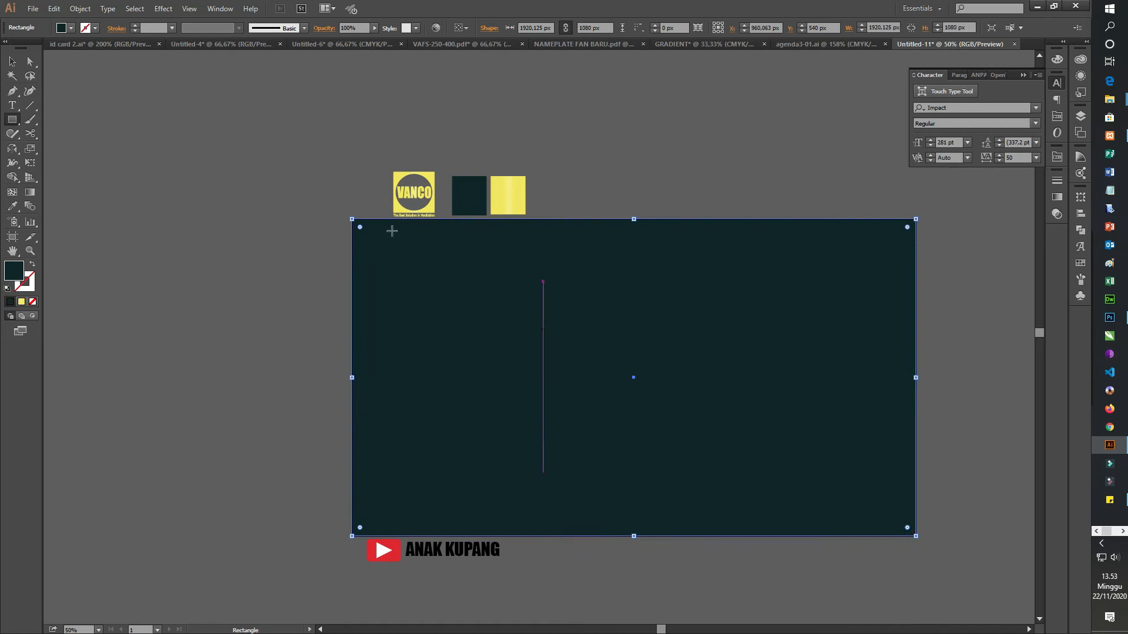
Step: Send the dark teal rectangle to the back, behind the VANCO logo, and deselect it
click(12, 61)
right_click(782, 374)
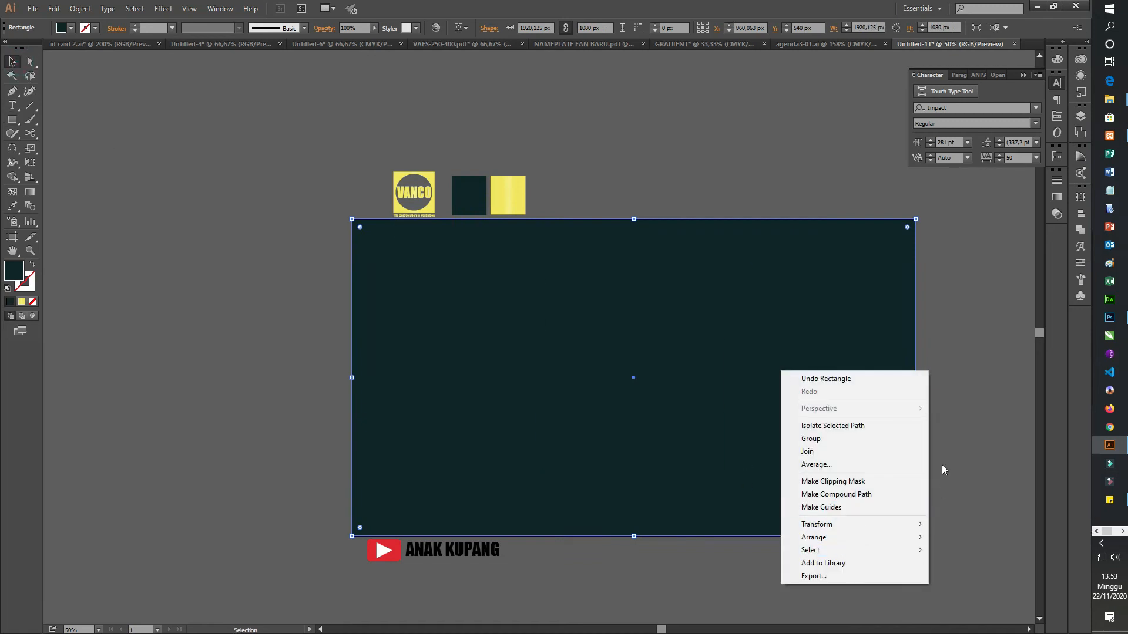
mouse_move(887, 543)
click(972, 576)
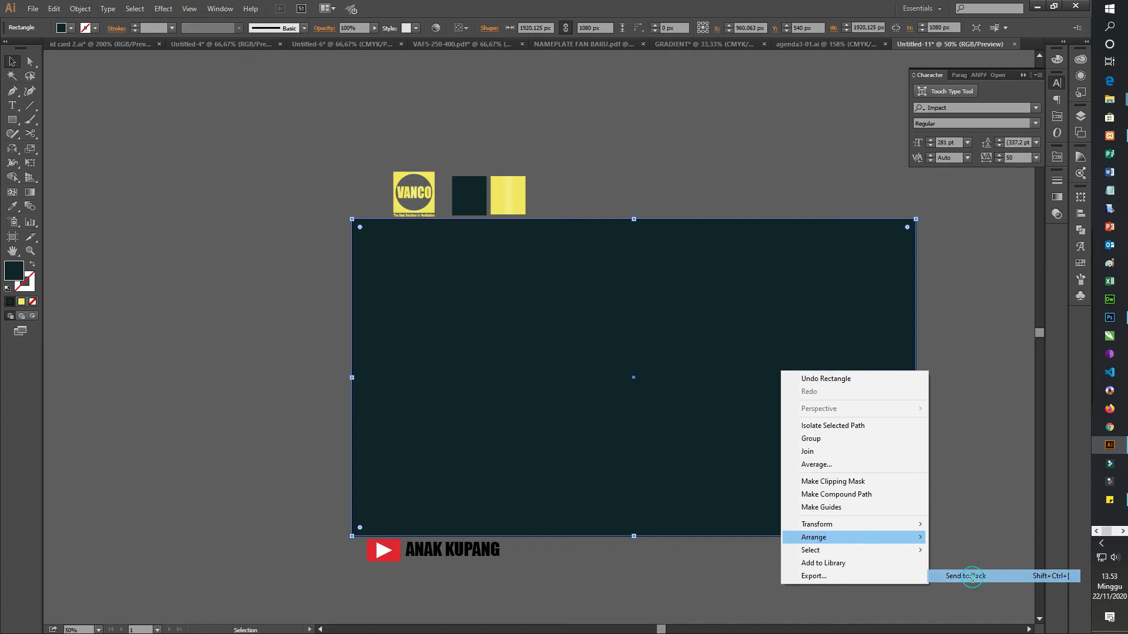
click(898, 417)
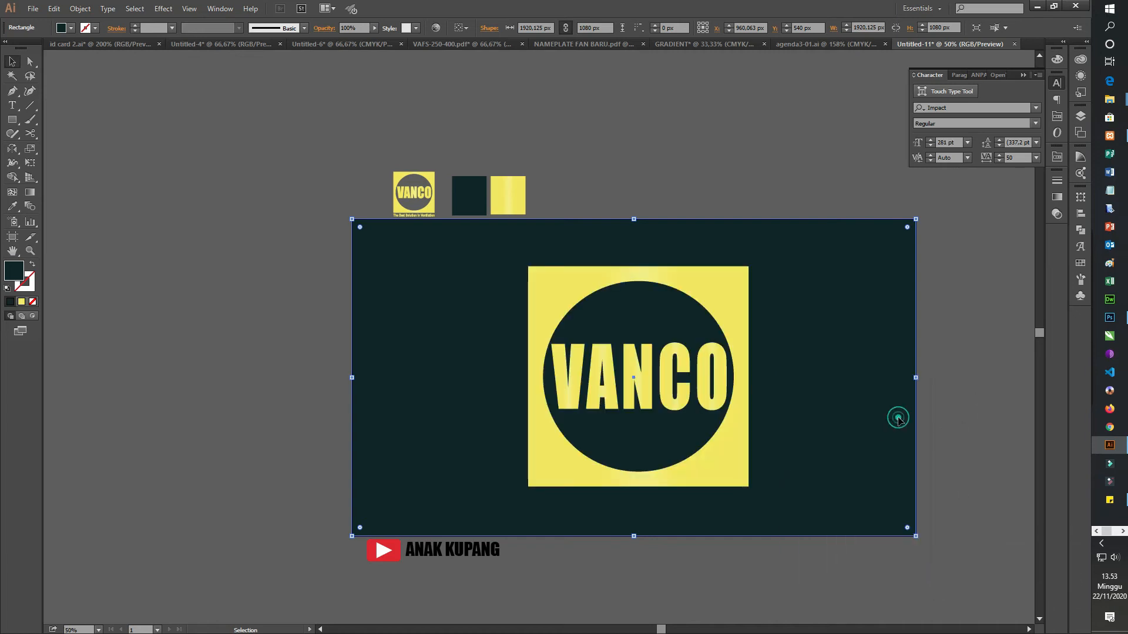
click(976, 375)
scroll(632, 409, down, 1)
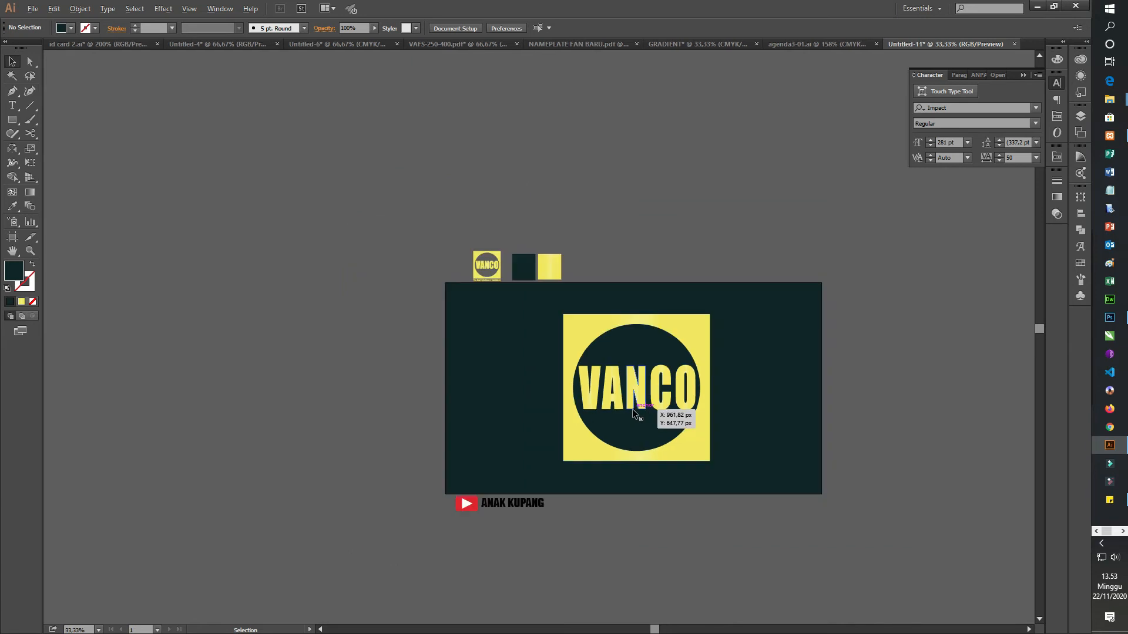
Step: Change the fill color of the ANAK KUPANG text below the artboard to white
click(621, 529)
click(435, 515)
click(520, 505)
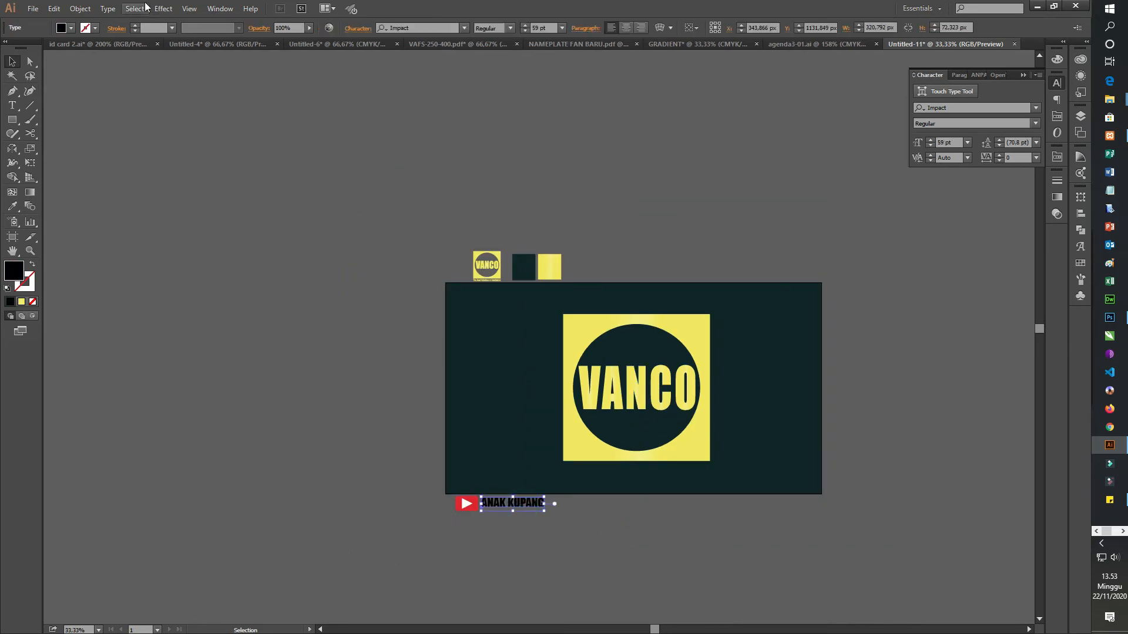
click(71, 28)
click(16, 47)
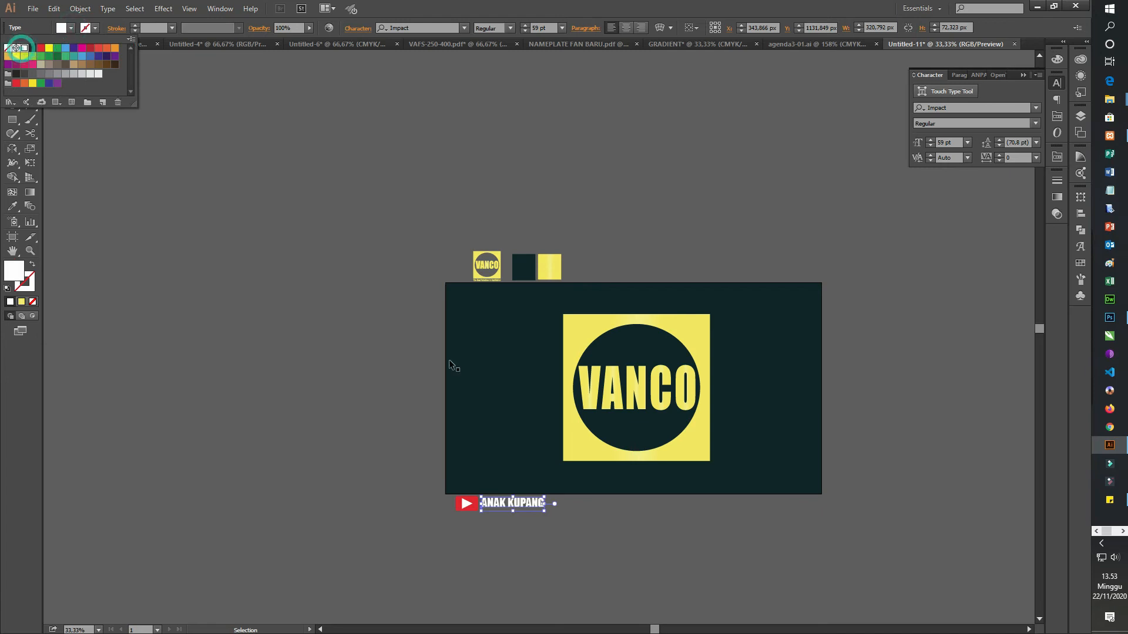
Step: Move the ANAK KUPANG text and its play icon together into the upper-left corner of the artboard
click(639, 524)
click(546, 563)
drag(432, 496, 514, 299)
click(507, 504)
click(895, 429)
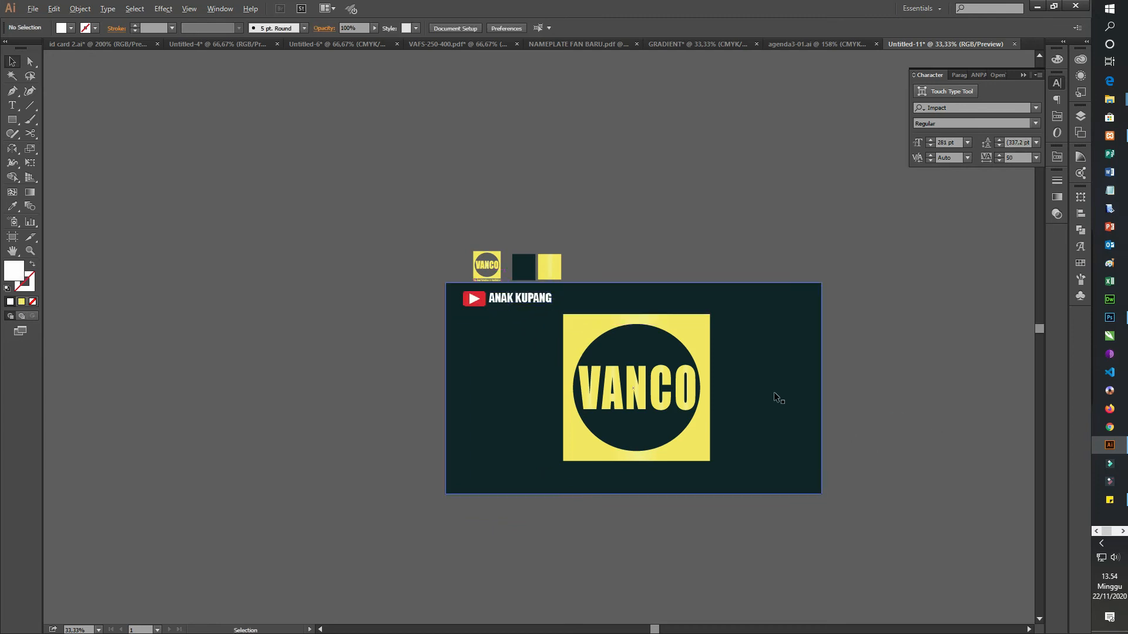
Step: Delete the middle stop of the VANCO lettering's gradient and spread the two remaining stops outward, with the end stop at 94.7%
scroll(771, 393, up, 3)
scroll(589, 345, down, 1)
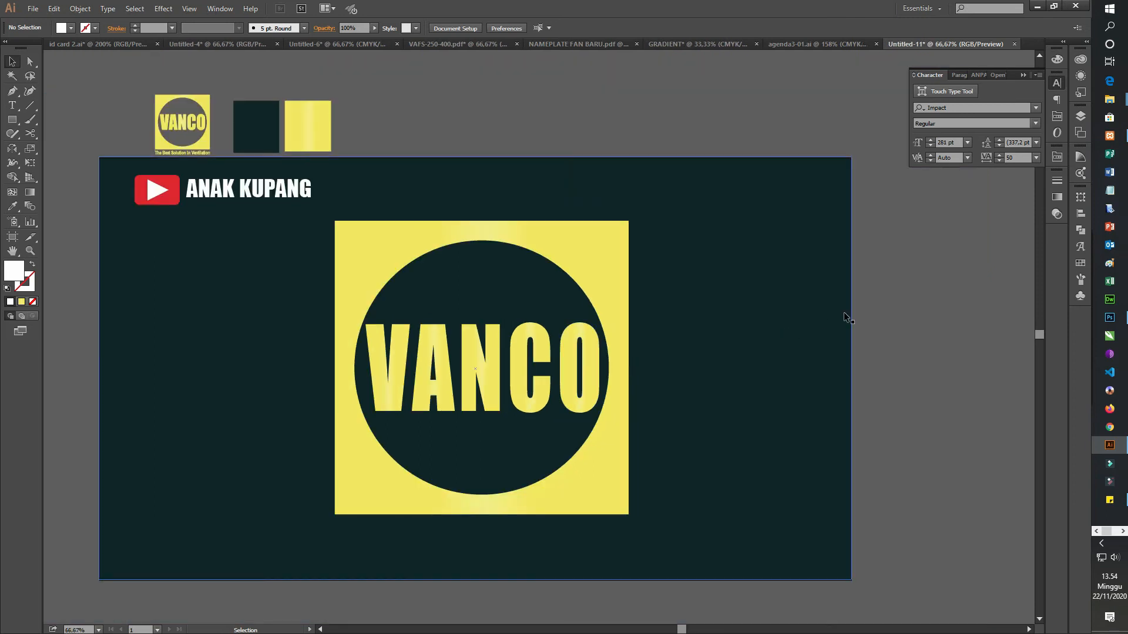
scroll(710, 322, down, 1)
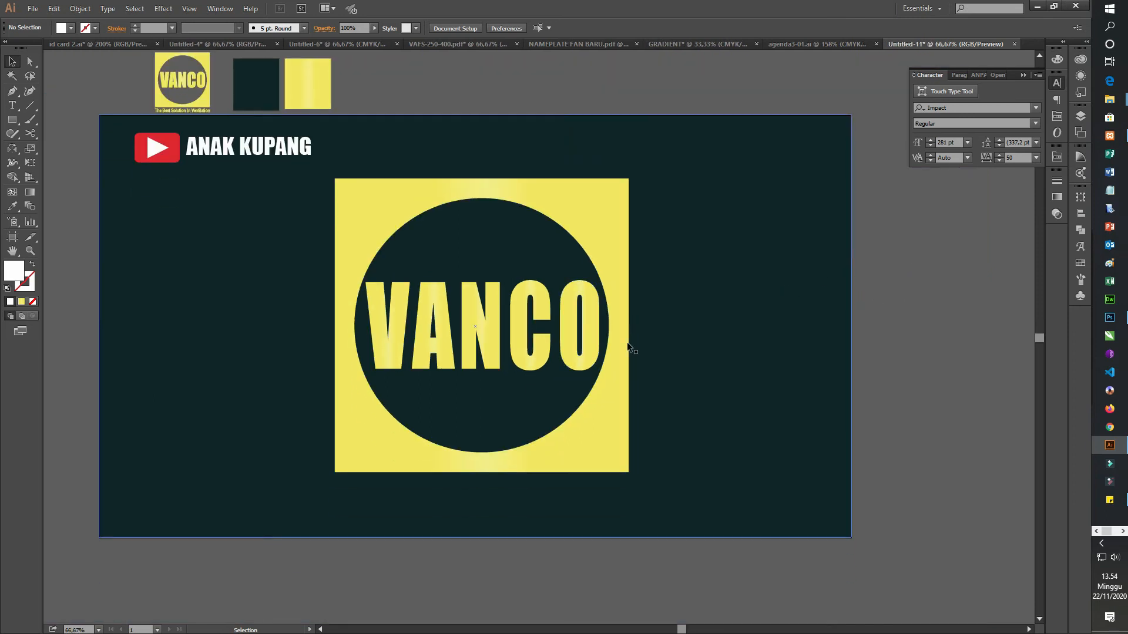
click(428, 347)
click(1057, 197)
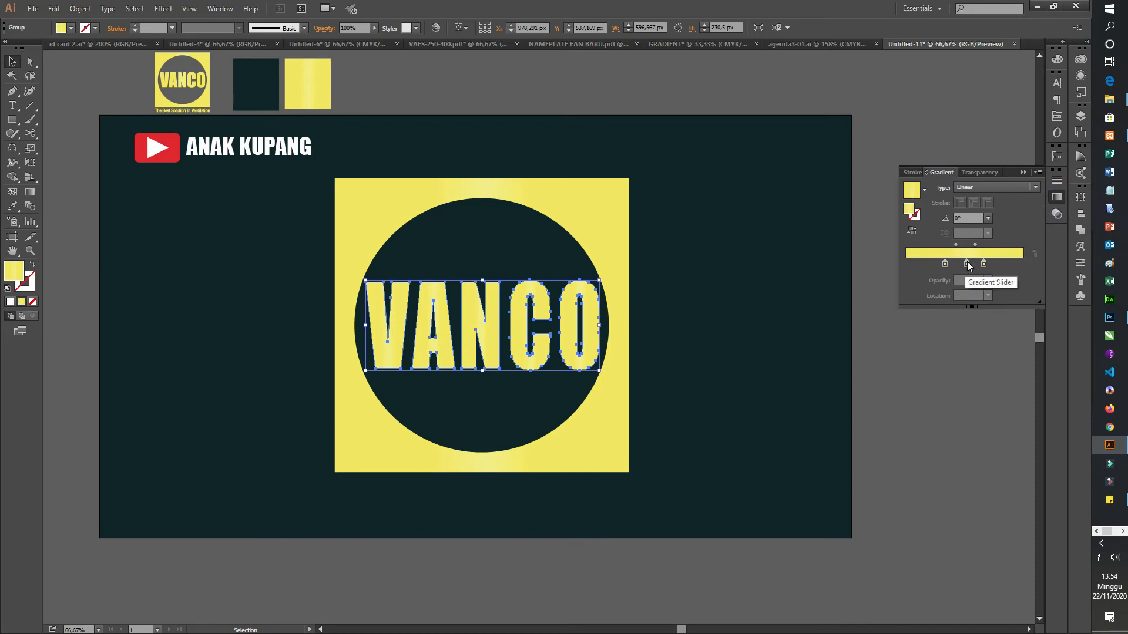
click(967, 264)
click(1035, 254)
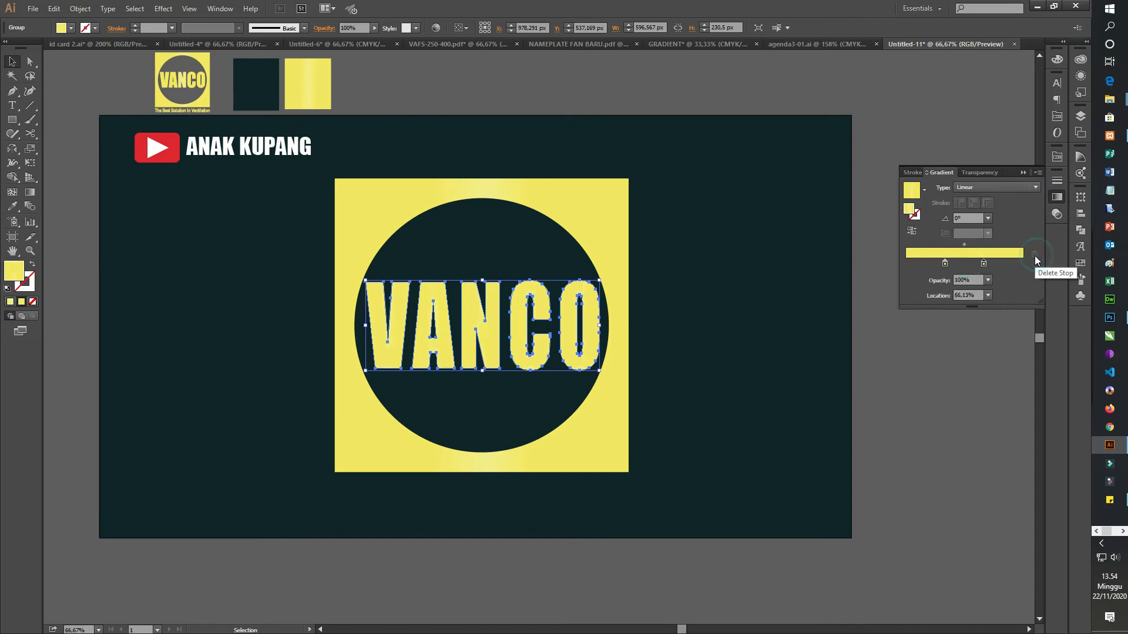
drag(944, 264, 1019, 261)
Step: Darken the end stop of the VANCO lettering's gradient to an olive yellow with 17% cyan, 11% black and magenta slightly under 26%
double_click(1017, 263)
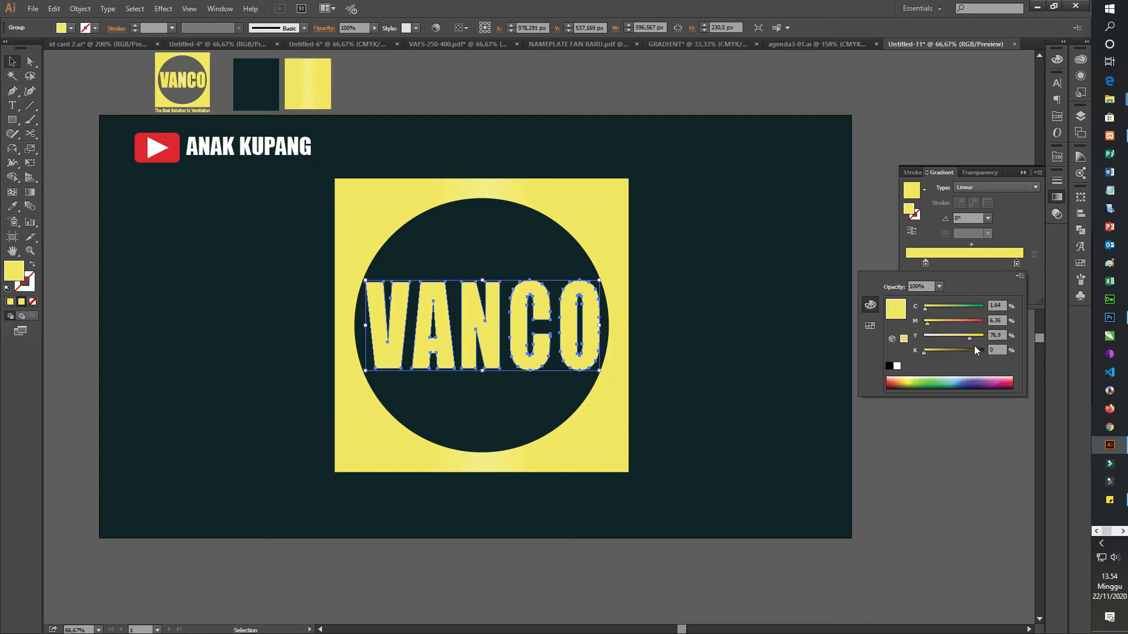
mouse_move(927, 323)
mouse_down()
mouse_move(938, 320)
mouse_move(932, 305)
mouse_up()
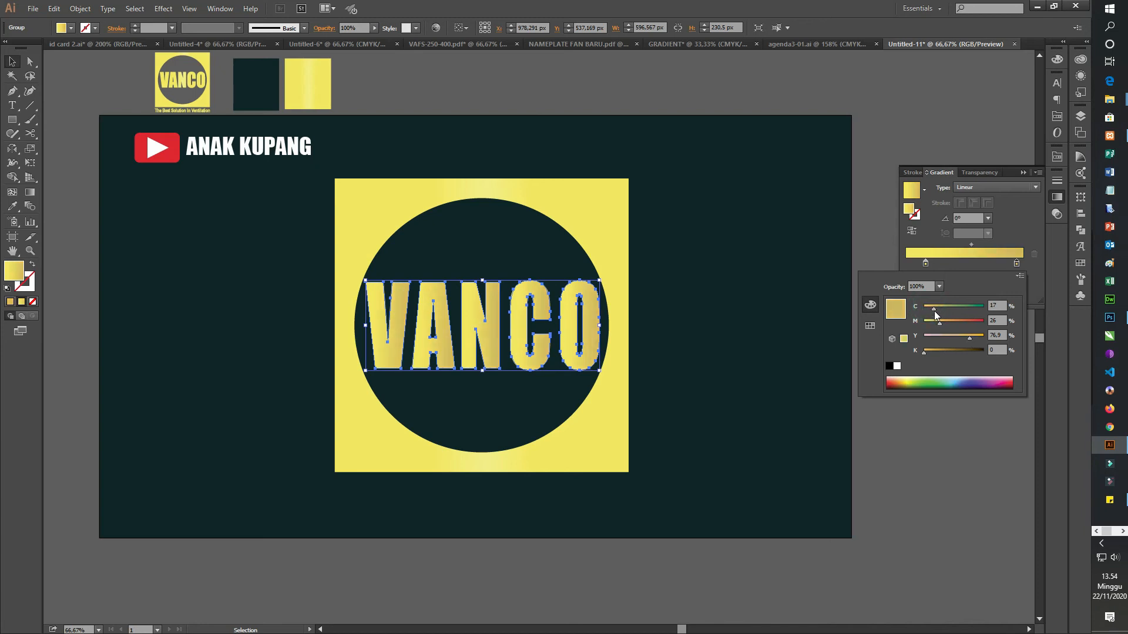
drag(926, 352, 932, 352)
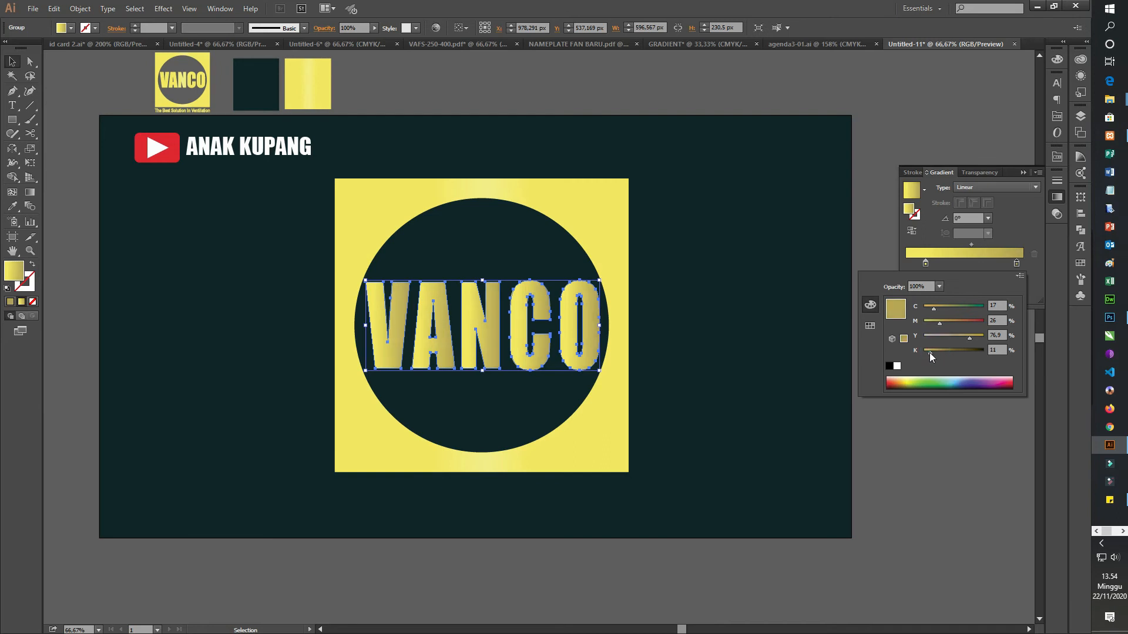
drag(940, 326, 932, 326)
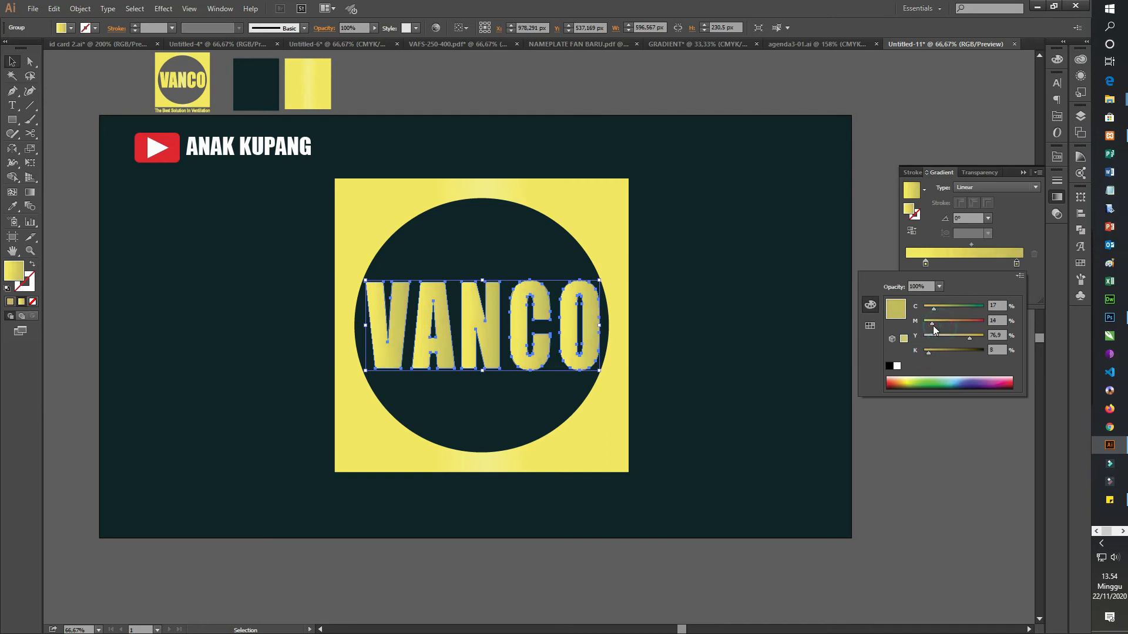
click(924, 473)
Step: Stretch the VANCO lettering slightly taller about its center at the same width, and deselect it
scroll(574, 364, down, 1)
scroll(611, 440, down, 2)
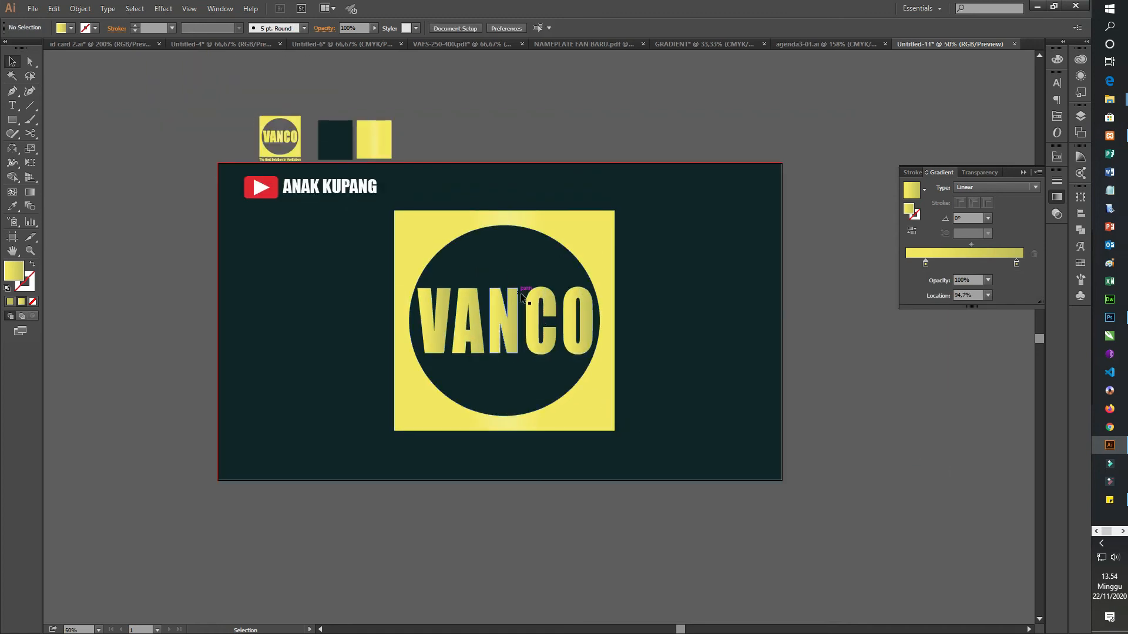
click(533, 308)
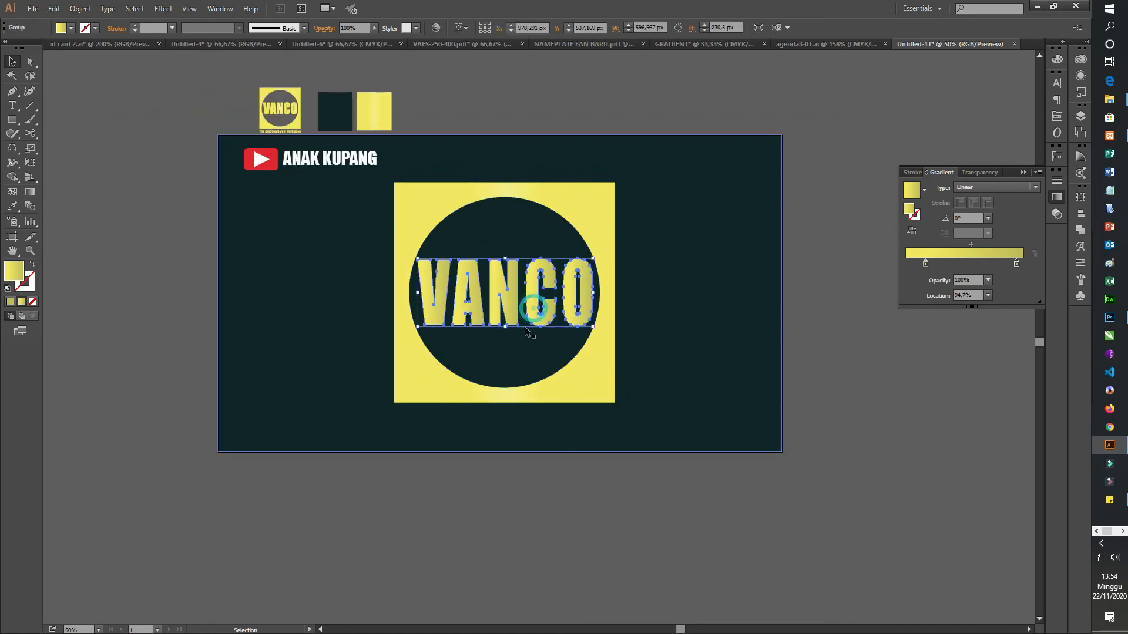
drag(504, 326, 504, 330)
click(920, 390)
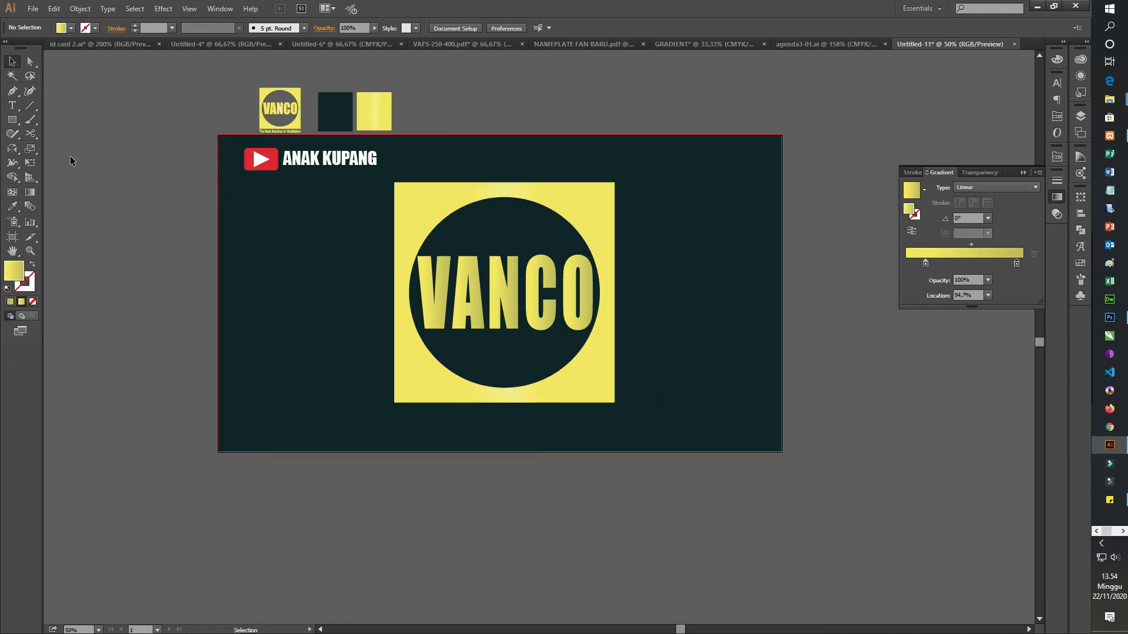
Step: Start a new text line below the artboard's lower edge with a font size of 50 pt
click(18, 108)
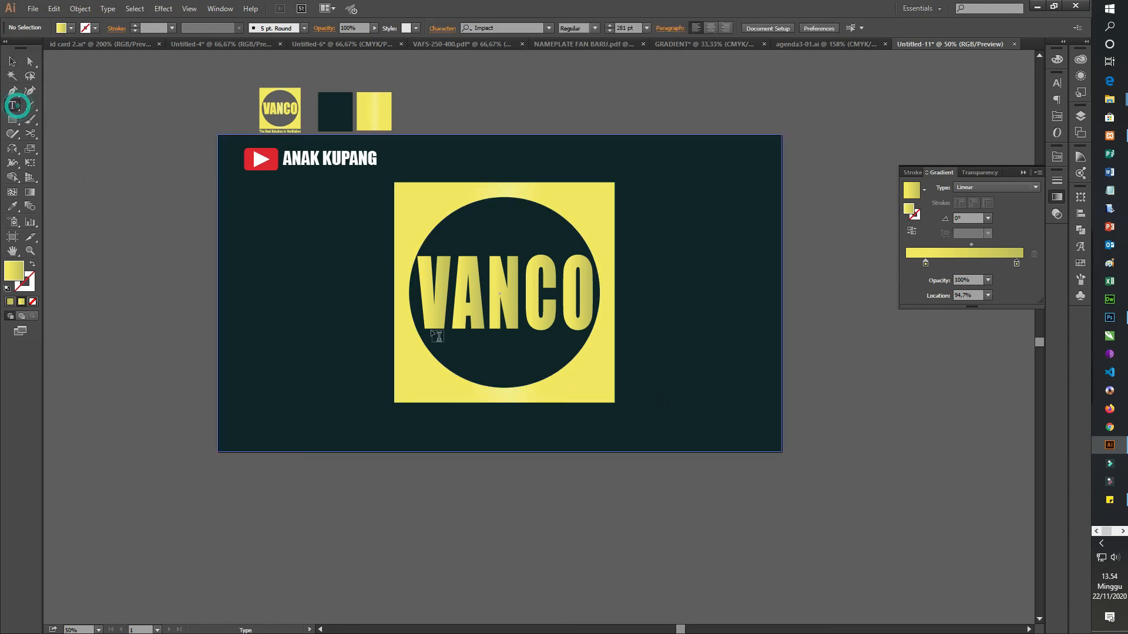
click(492, 484)
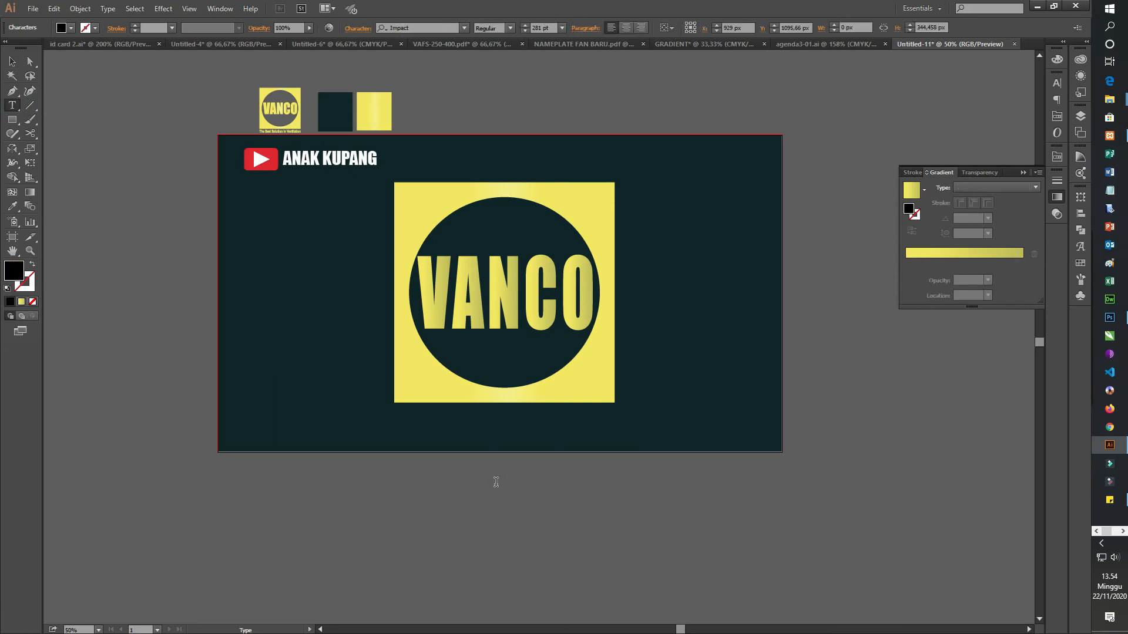
click(539, 27)
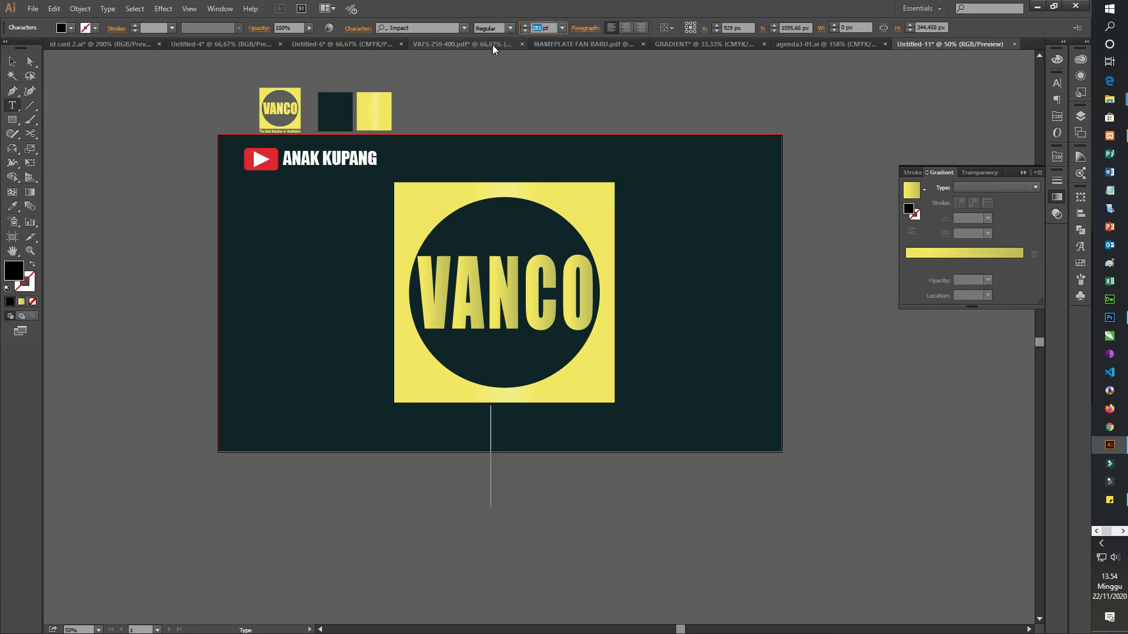
text(50)
key(Return)
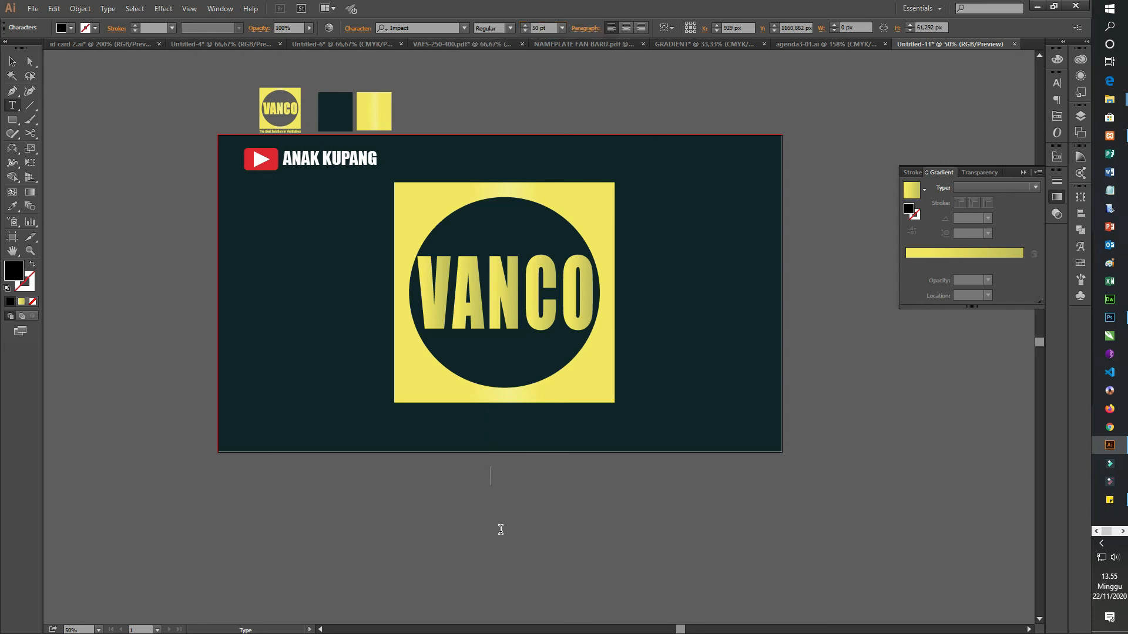
Step: Write the tagline "The Best Solution In Ventilation" in the new text line
key(BackSpace)
text(t)
key(BackSpace)
text(Yhe Besty)
key(BackSpace)
text(So;u)
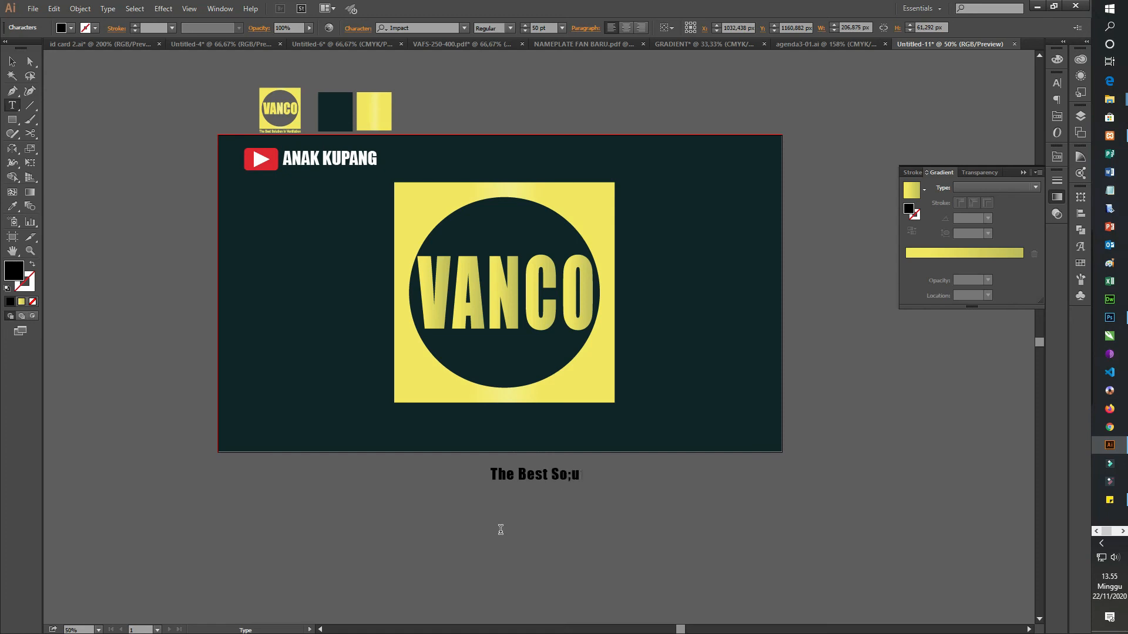
key(BackSpace)
key(BackSpace)
text(lution In Vent)
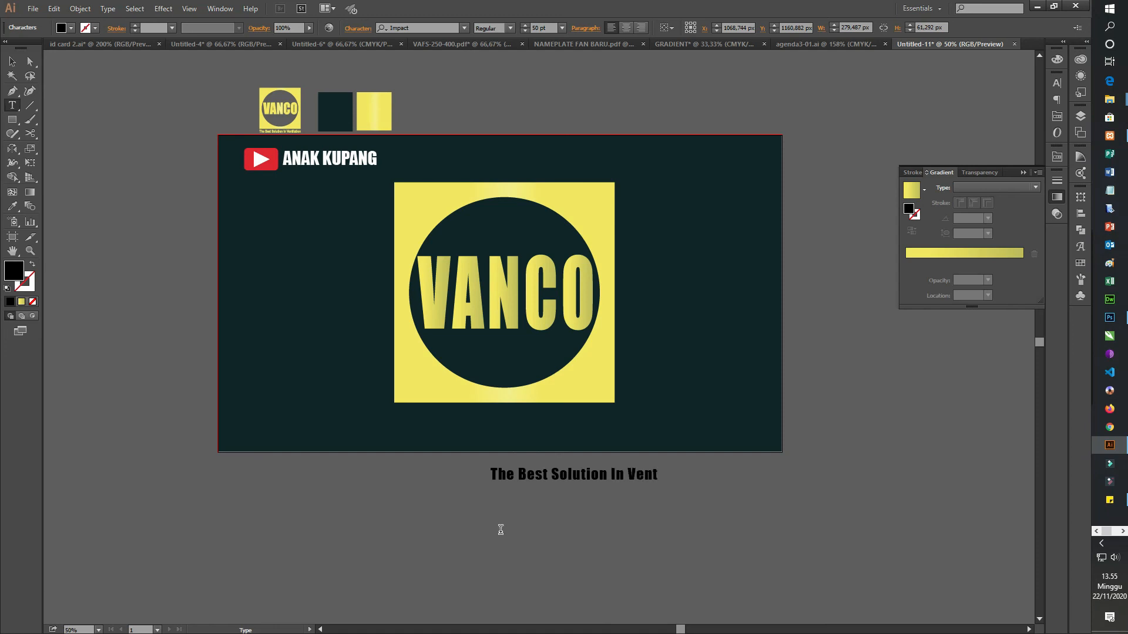
text(ilatiom)
key(BackSpace)
text(bn)
Step: Set the whole tagline in the Humnst777 BT font with the Bold Italic style
drag(708, 474, 447, 453)
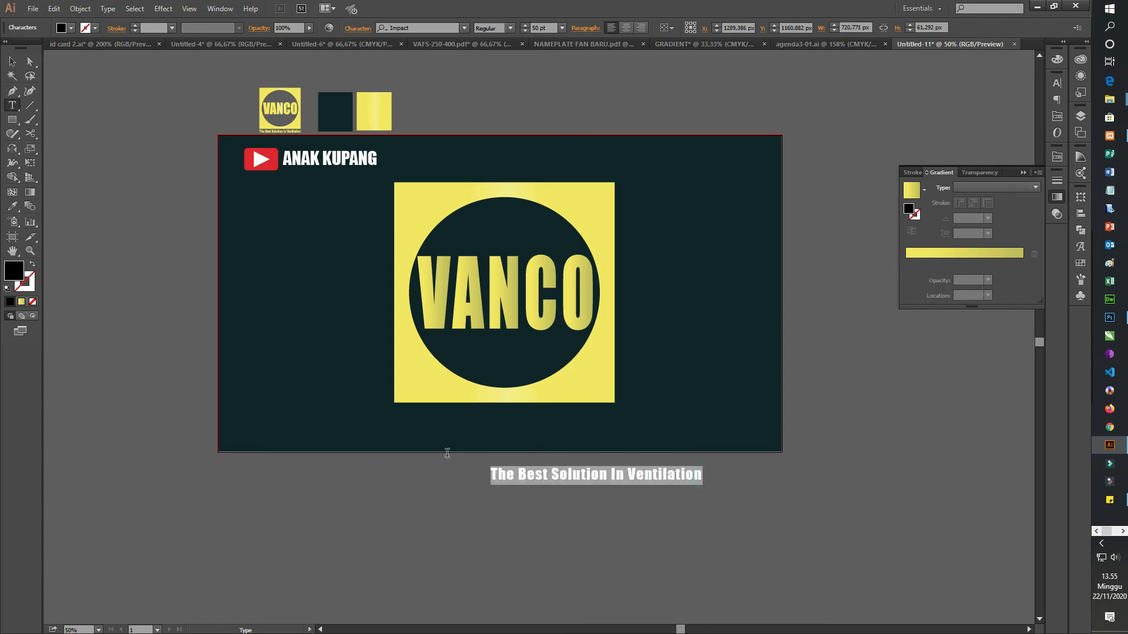
click(459, 27)
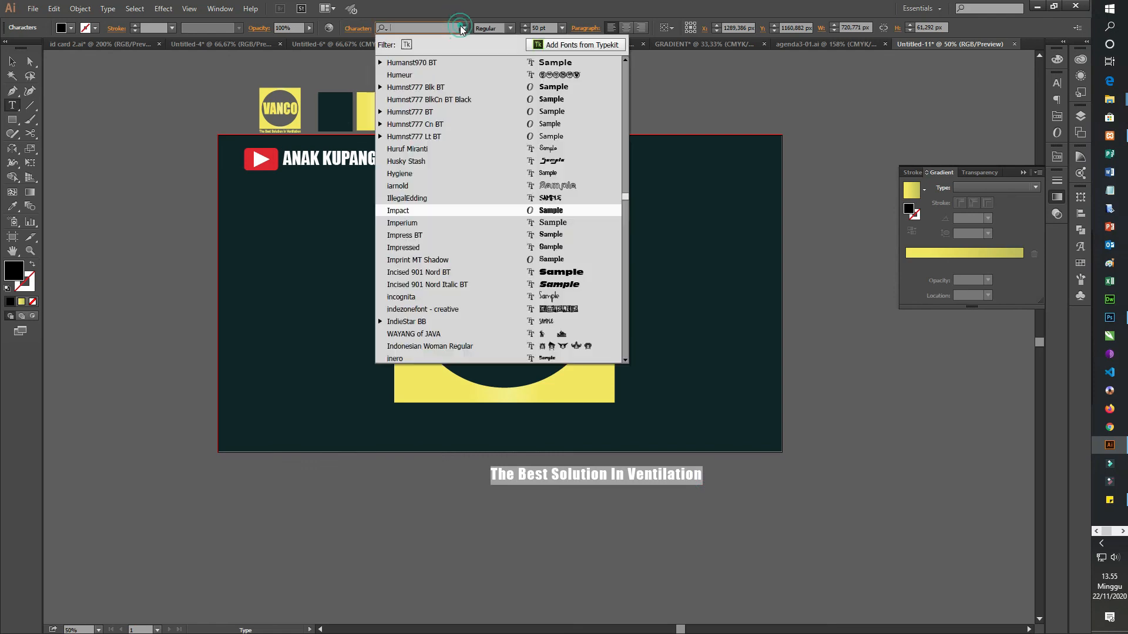
click(529, 111)
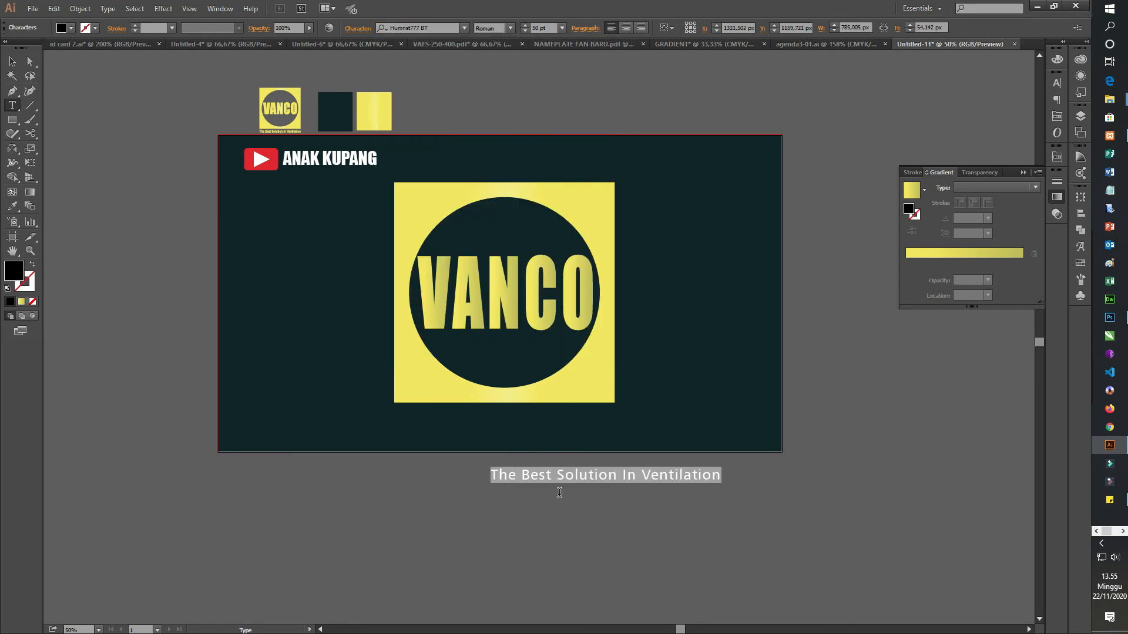
click(510, 28)
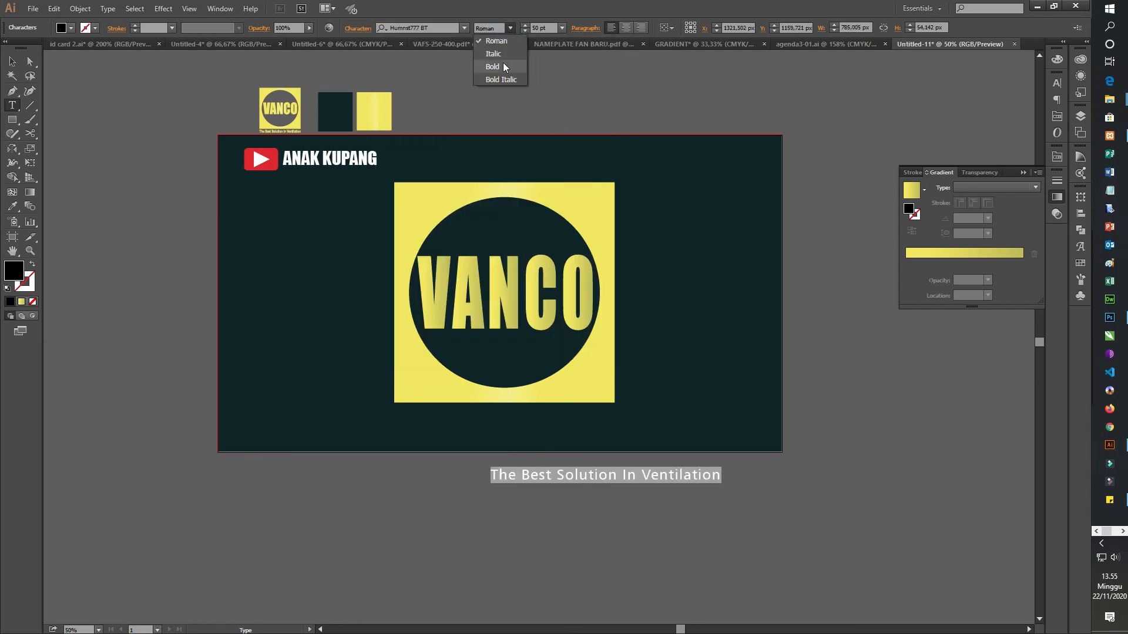
click(493, 66)
click(511, 28)
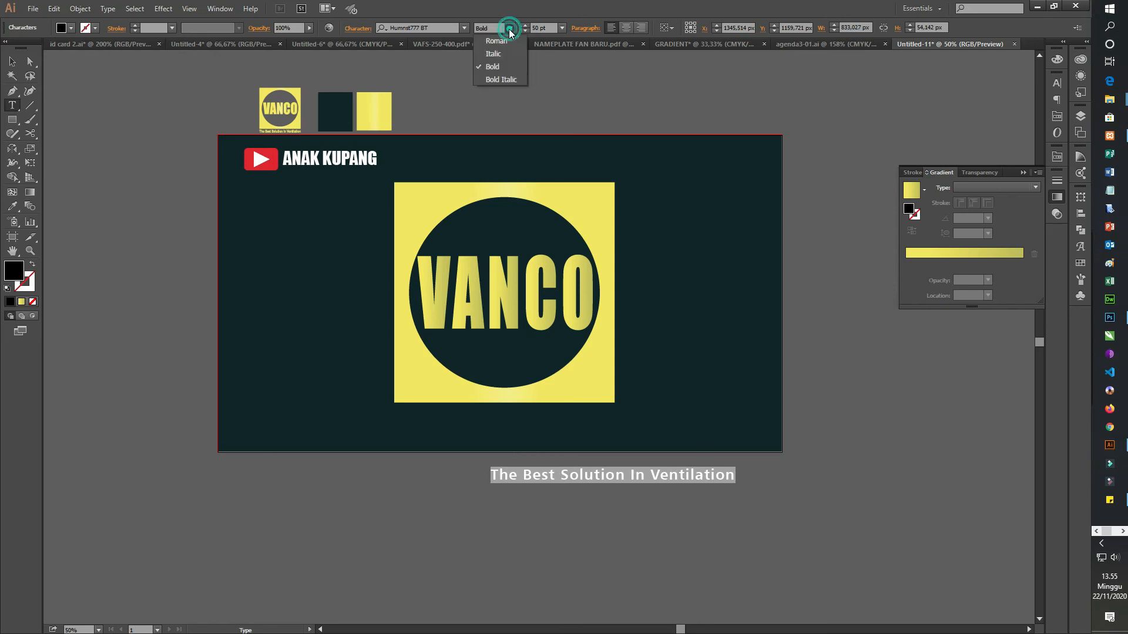
click(510, 78)
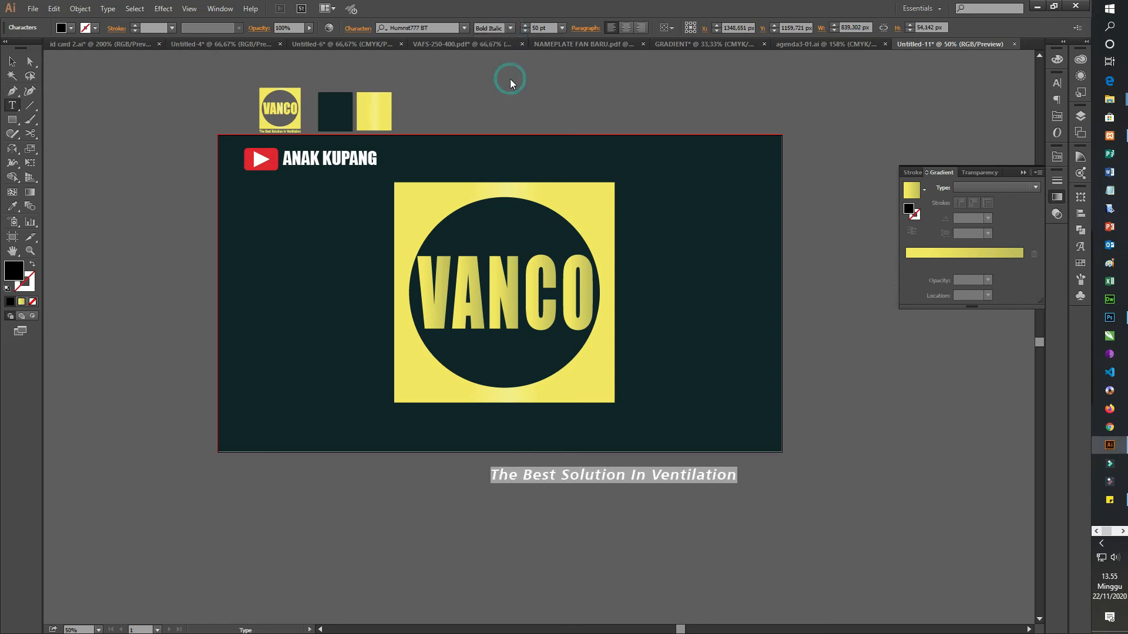
Step: Place the tagline just below the yellow square, aligned with its left edge, and narrow it to the square's width
click(12, 61)
drag(652, 475, 554, 422)
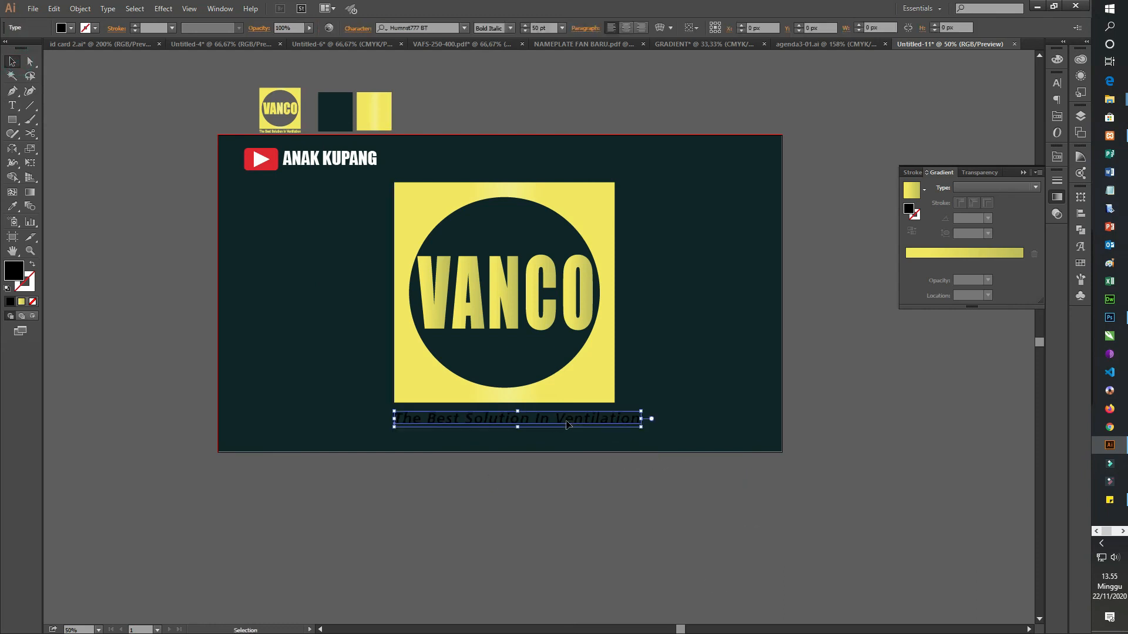
drag(641, 419, 616, 419)
Step: Convert the tagline text to outlines and deselect it
right_click(595, 424)
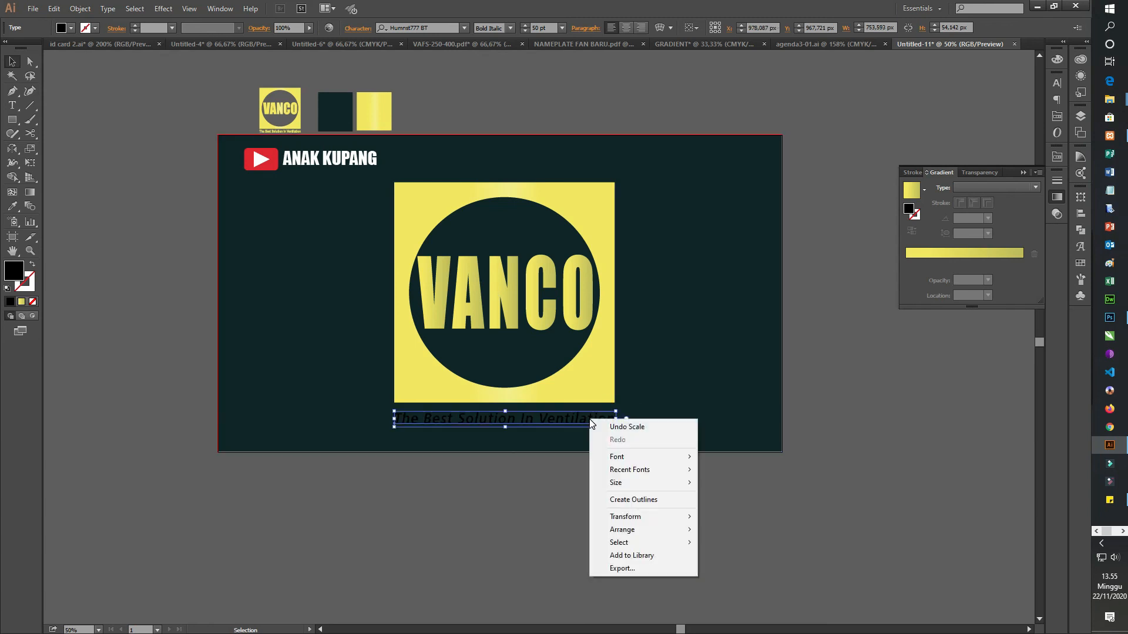
click(641, 502)
click(773, 524)
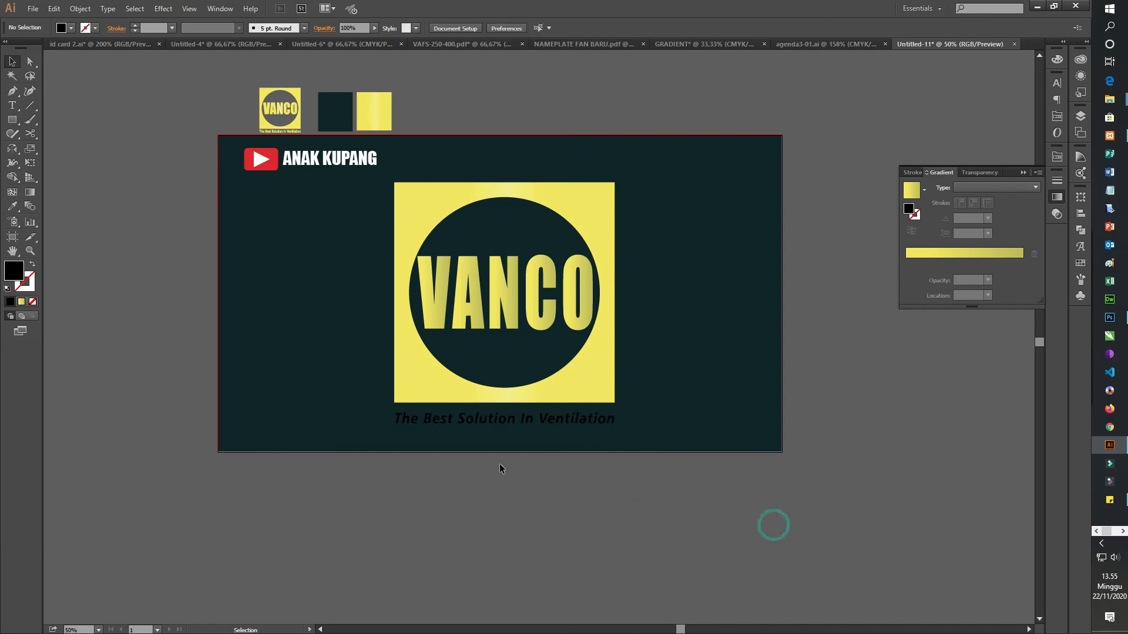
Step: Nudge the outlined tagline slightly up toward the yellow square
click(494, 421)
scroll(558, 427, up, 1)
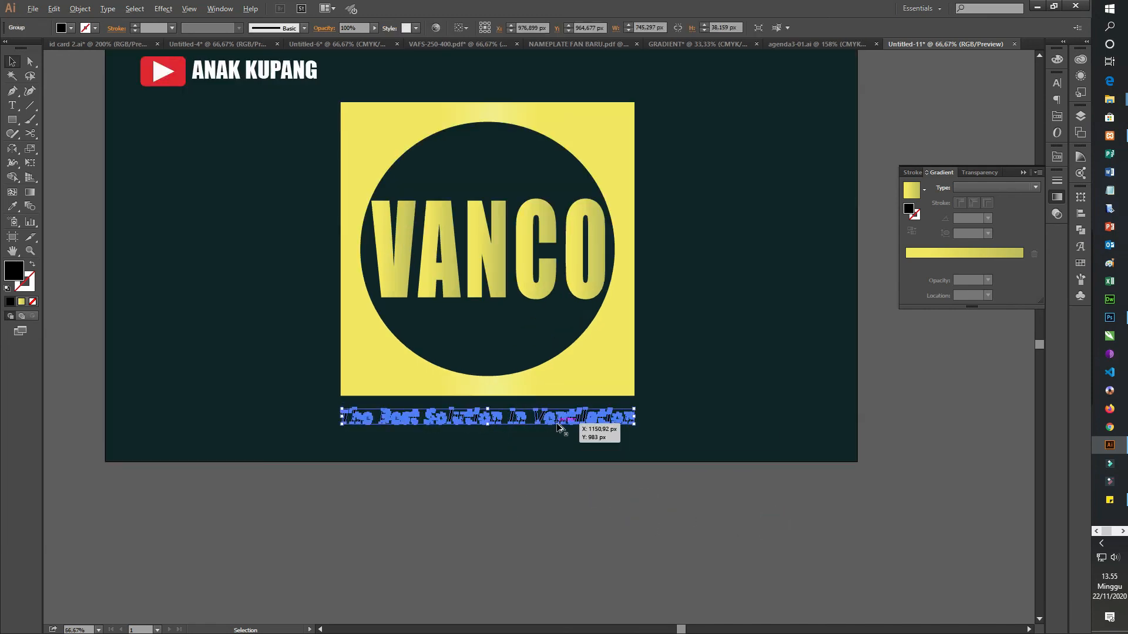
key(Up)
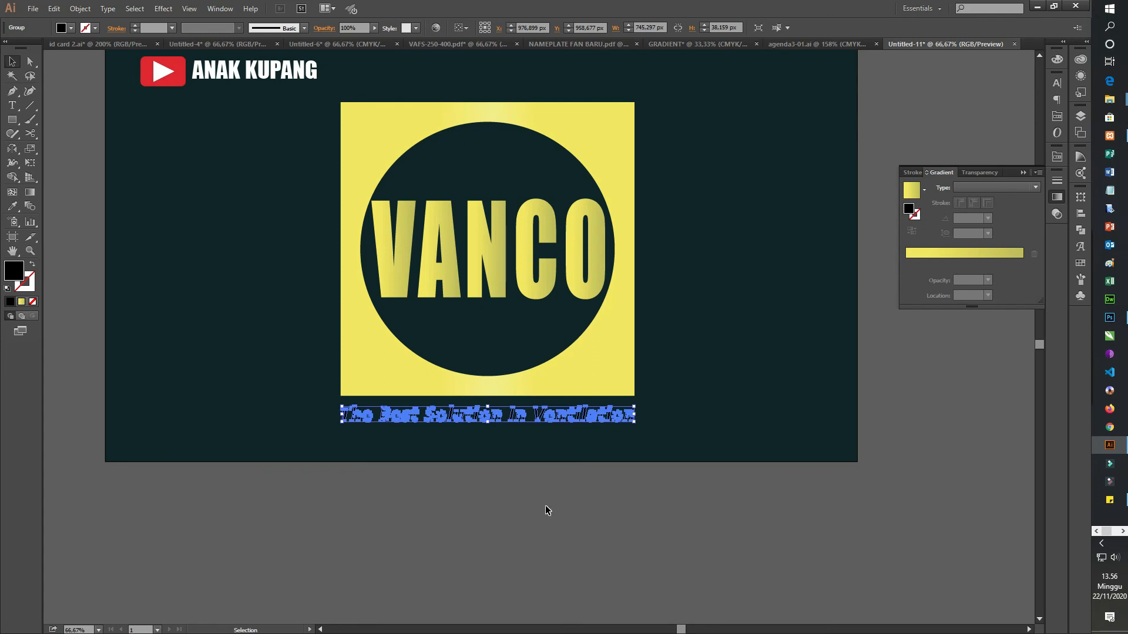
Step: Fill the tagline with the yellow linear gradient sampled from the square, and deselect it
key(i)
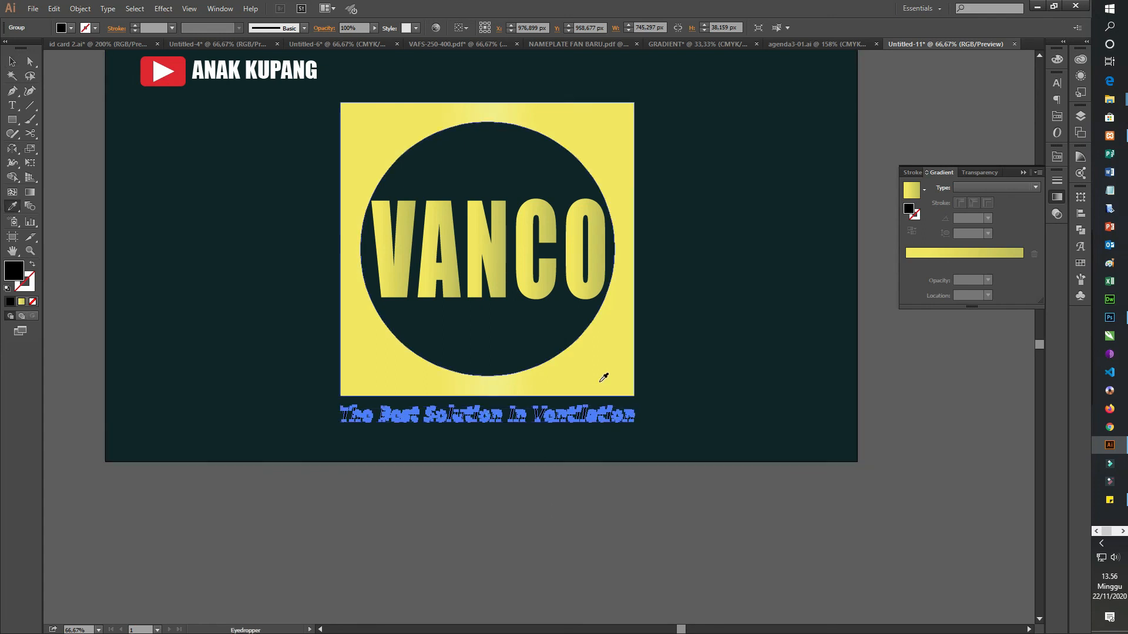
click(600, 380)
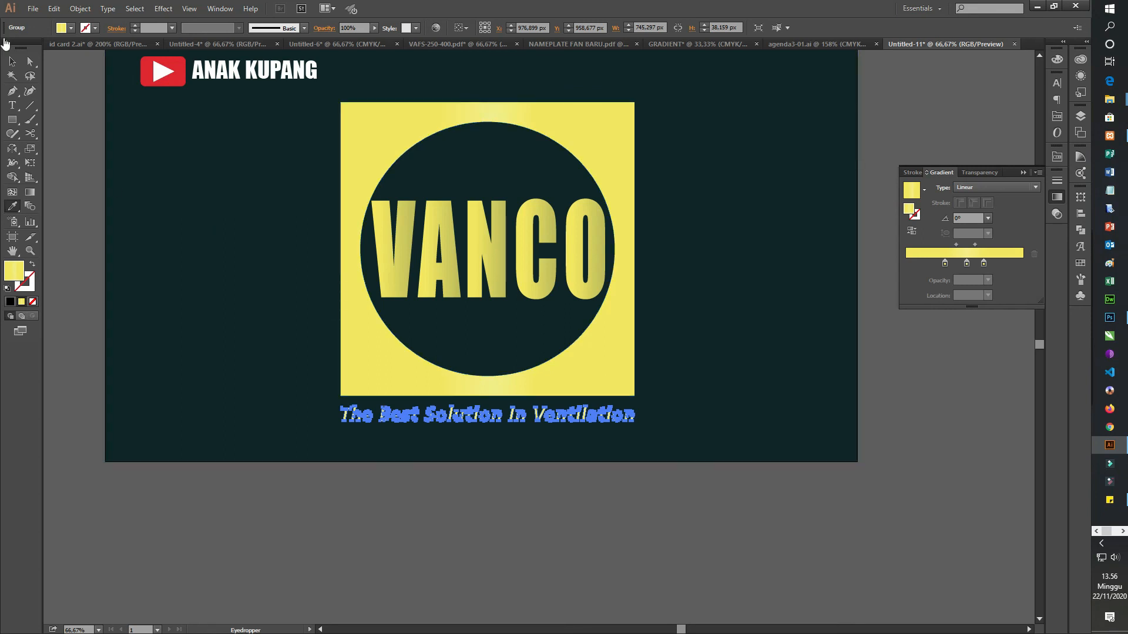
key(v)
click(603, 575)
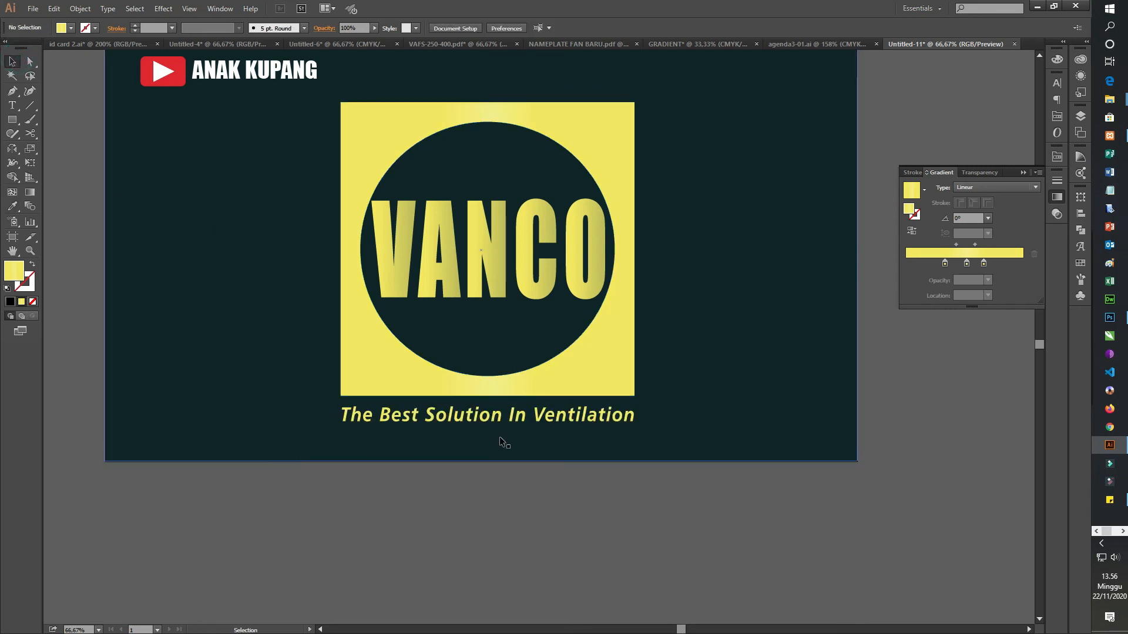
Step: Move the yellow tagline a little closer to the square's lower edge and clear the selection
click(505, 421)
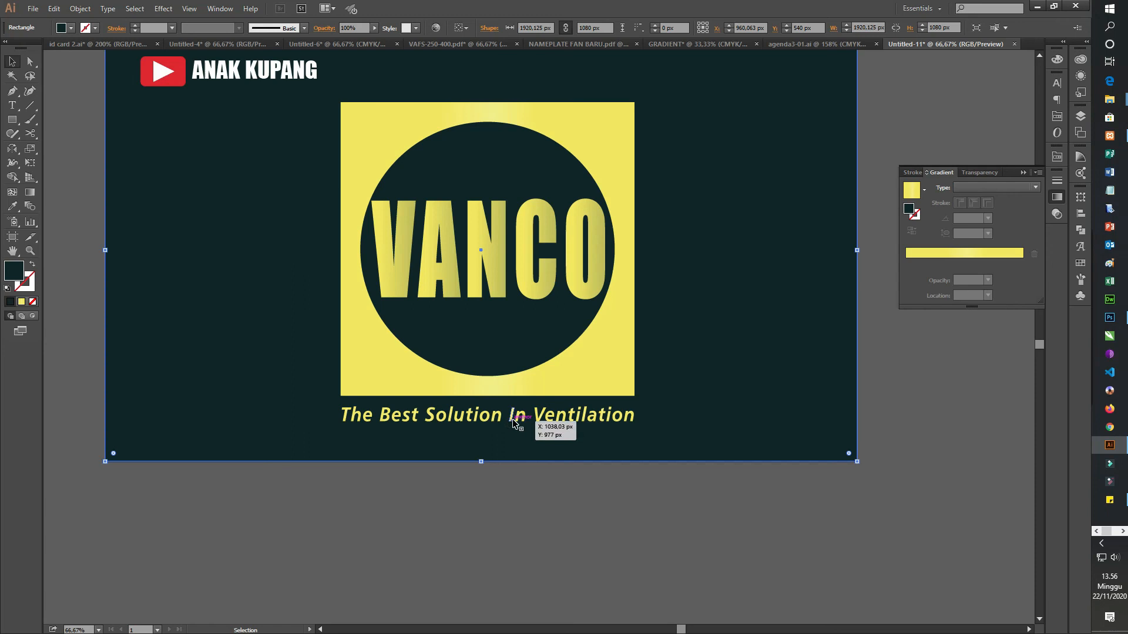
click(515, 419)
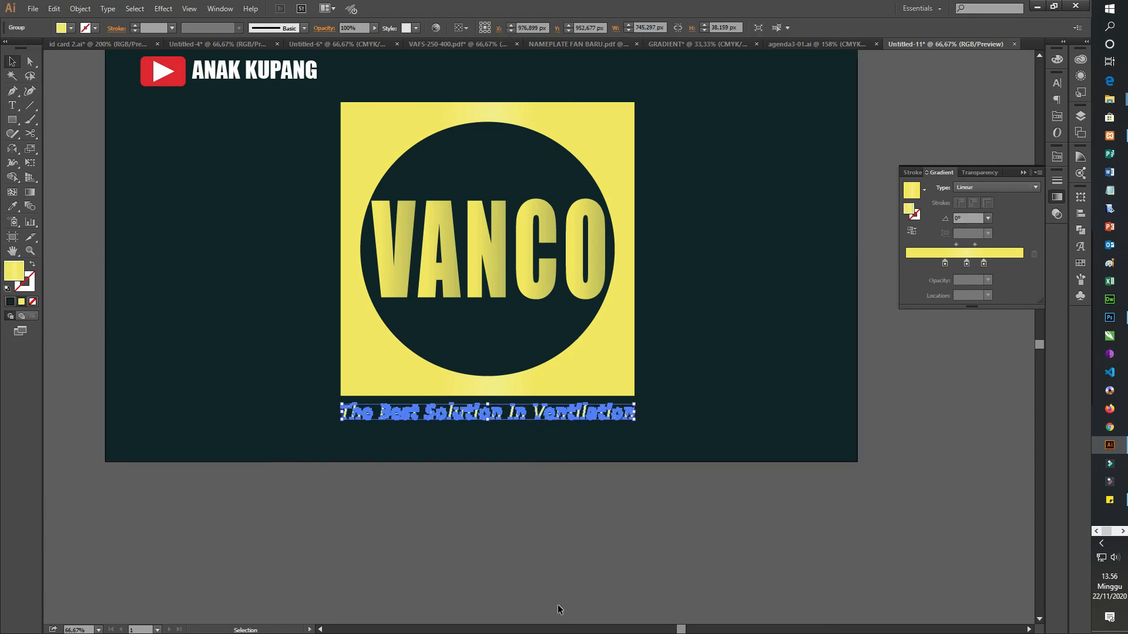
click(563, 554)
Step: Hide the floating gradient settings and leave the finished logo with nothing selected
scroll(544, 521, down, 1)
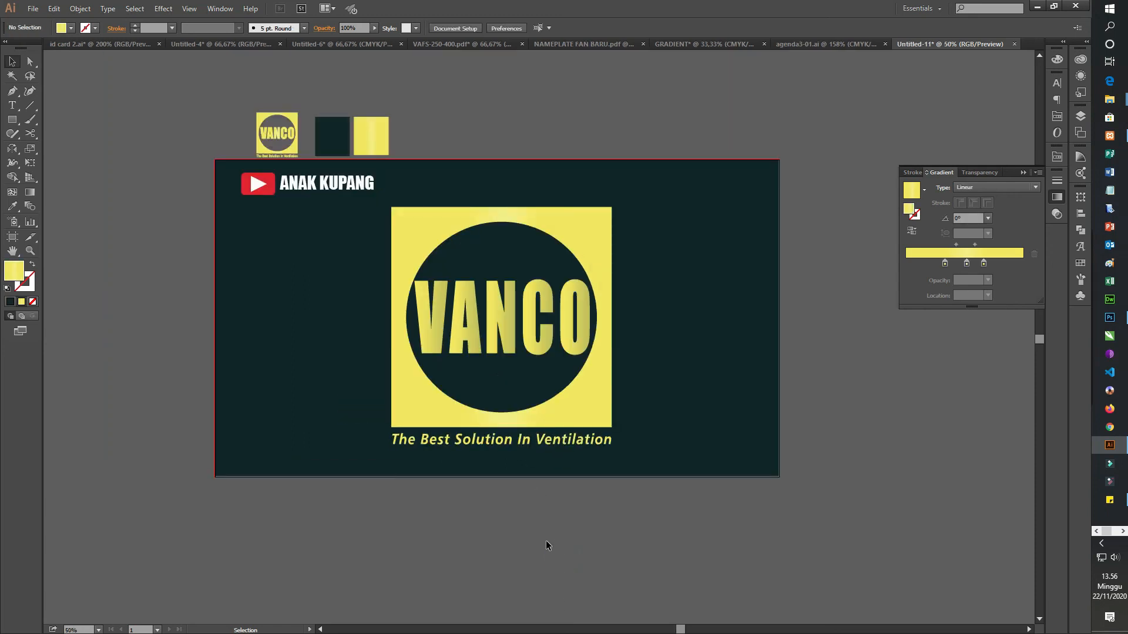
click(1022, 173)
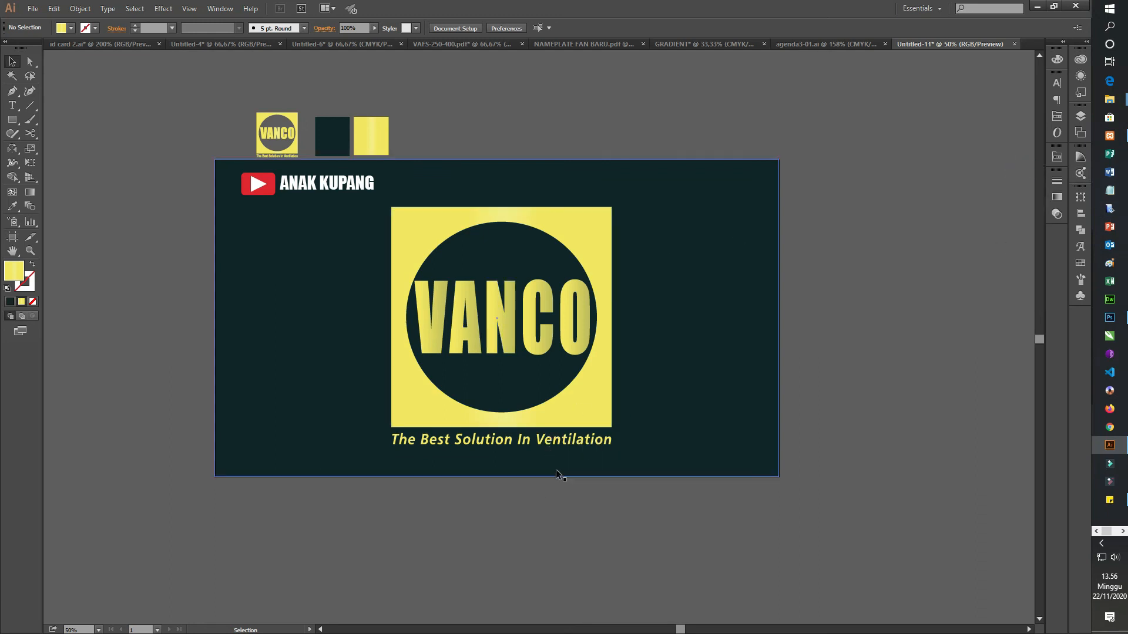
click(503, 327)
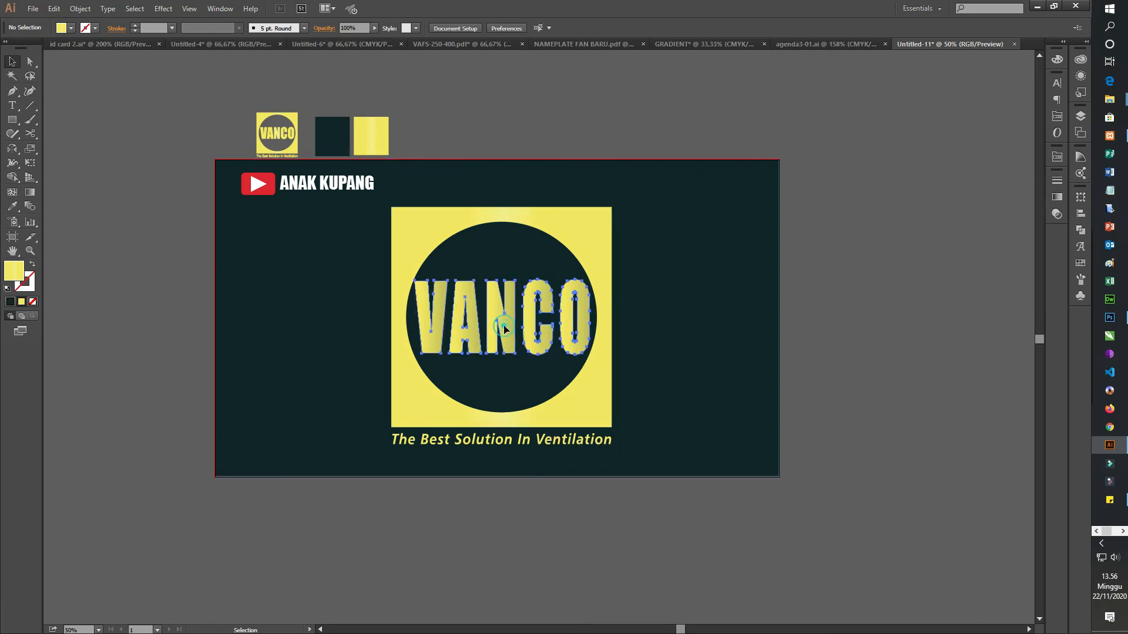
click(705, 595)
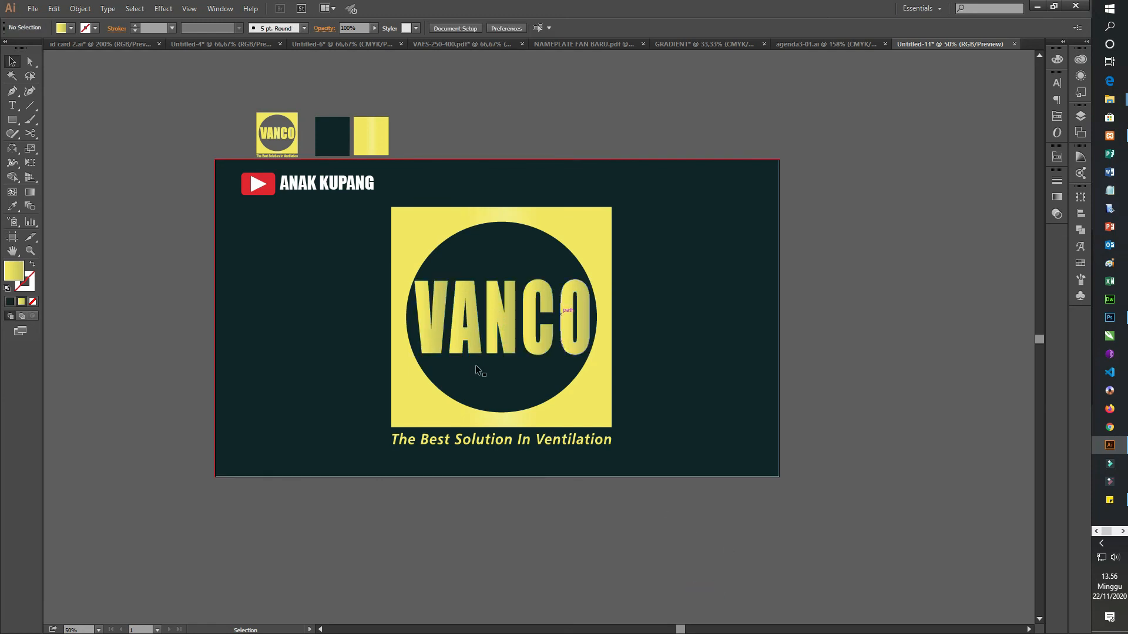